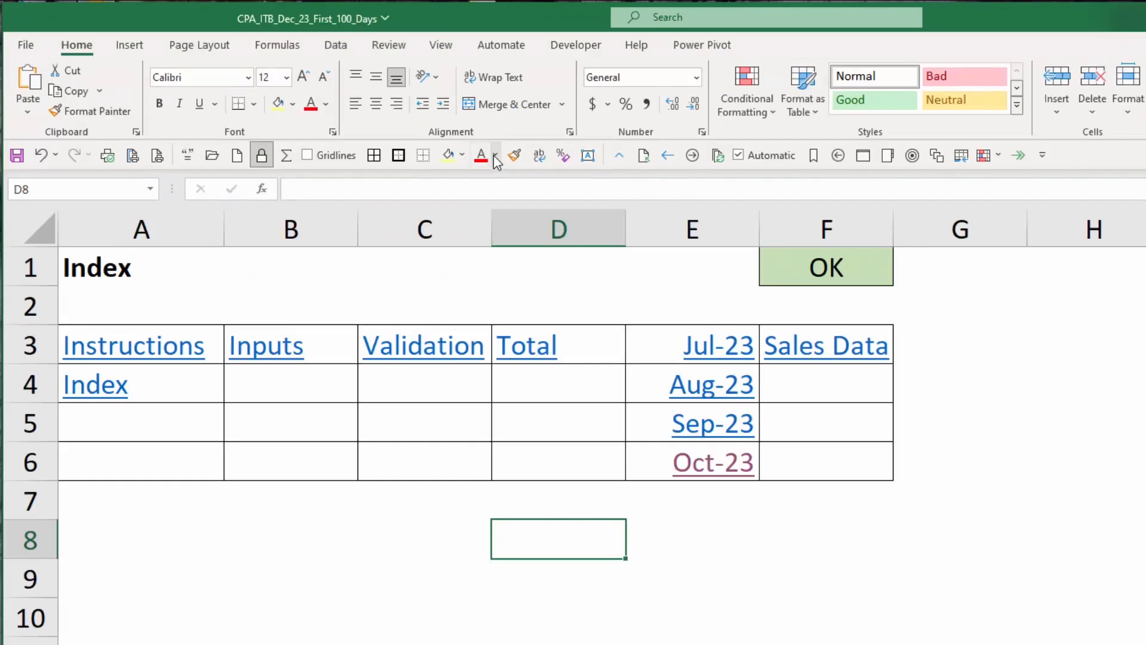
Add the Center alignment command to the Quick Access Toolbar.
{"action": "right_click", "coordinate": [377, 110]}
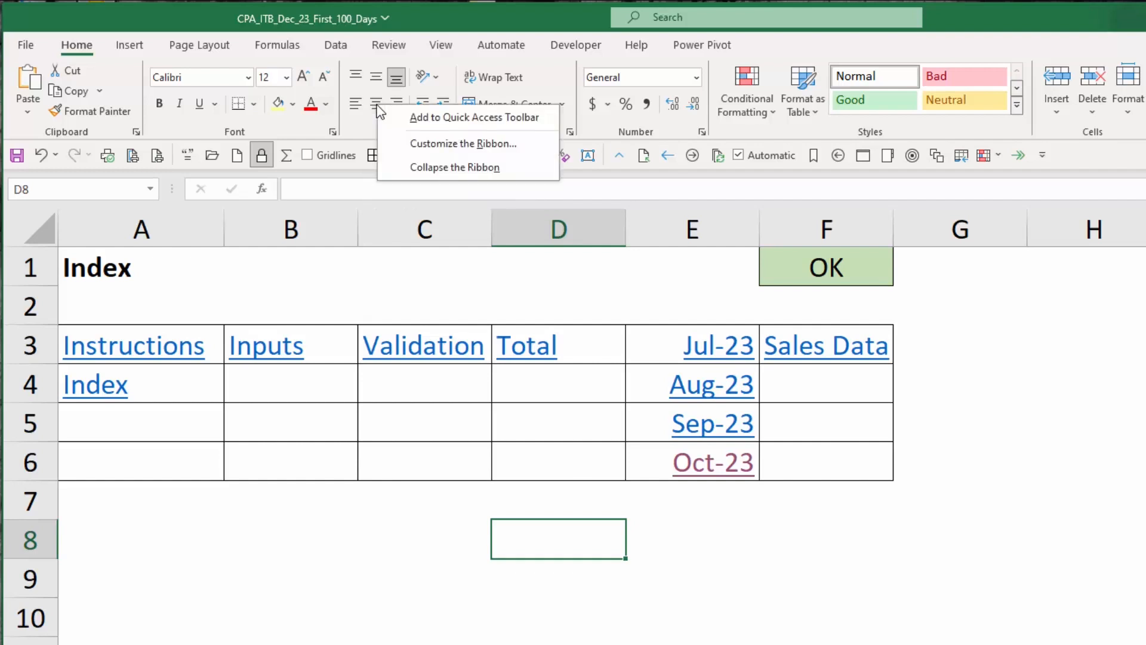
{"action": "left_click", "coordinate": [499, 121]}
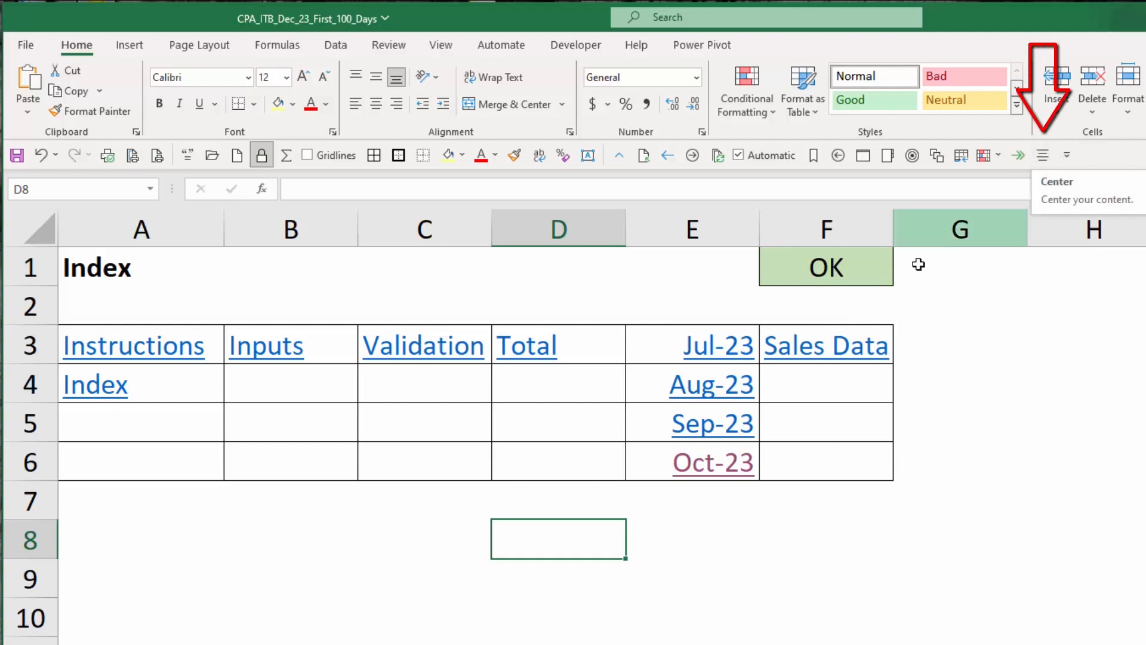
Center the Total label in cell D3 using the new Quick Access Toolbar command.
{"action": "left_click", "coordinate": [609, 343]}
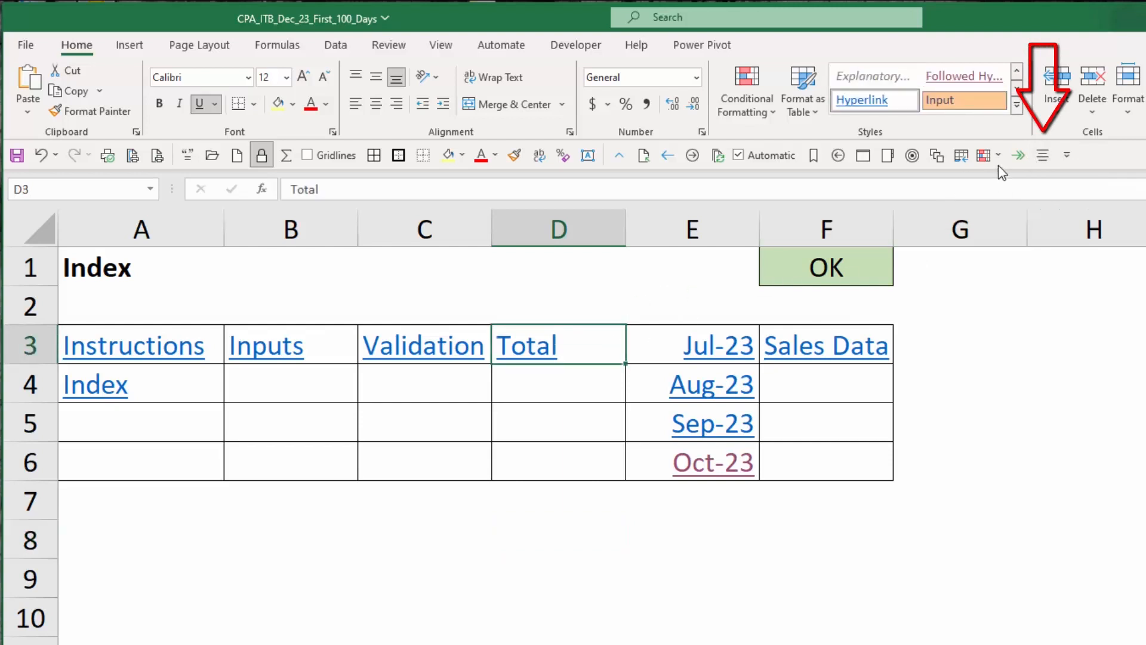
{"action": "left_click", "coordinate": [1043, 156]}
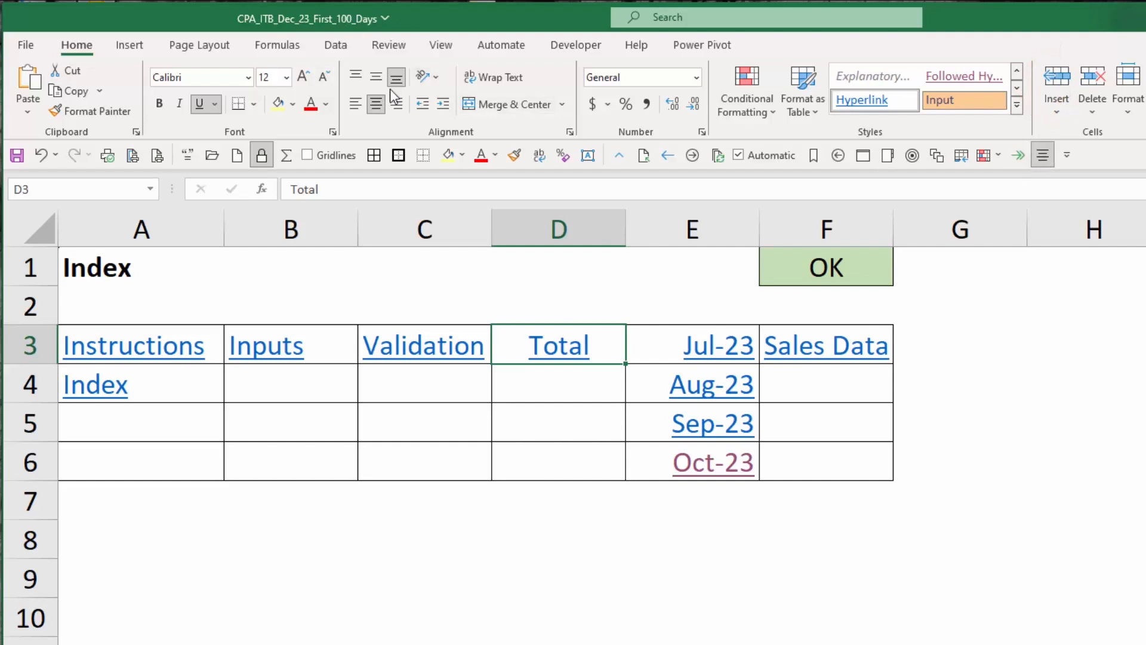
Collapse and restore the ribbon twice.
{"action": "double_click", "coordinate": [78, 44]}
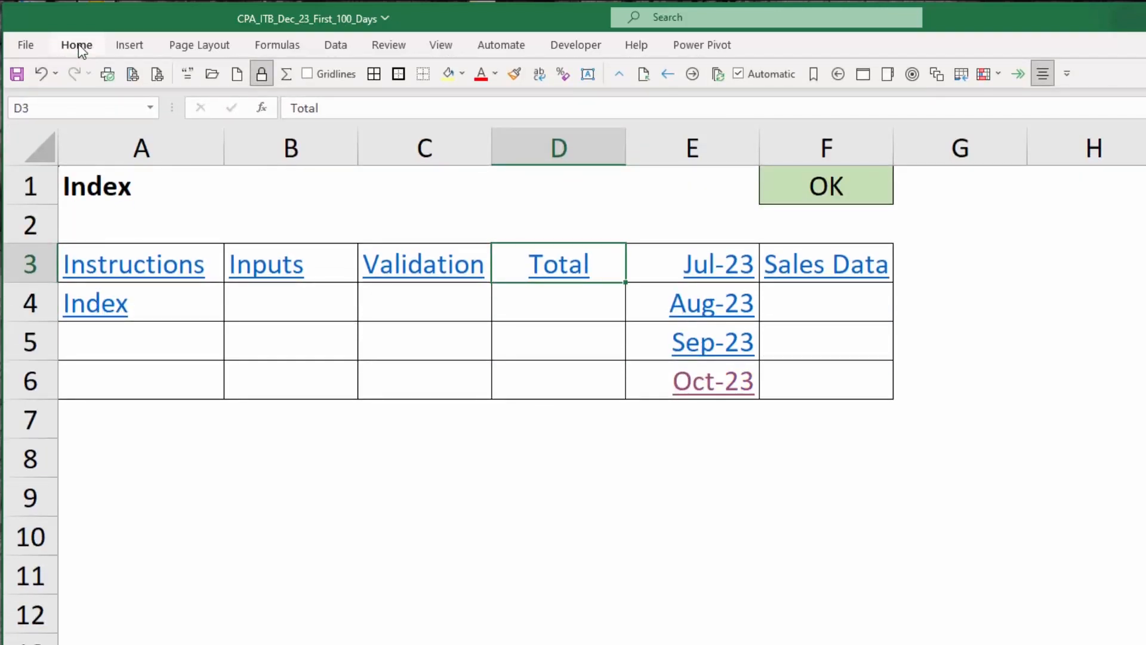
{"action": "double_click", "coordinate": [78, 44]}
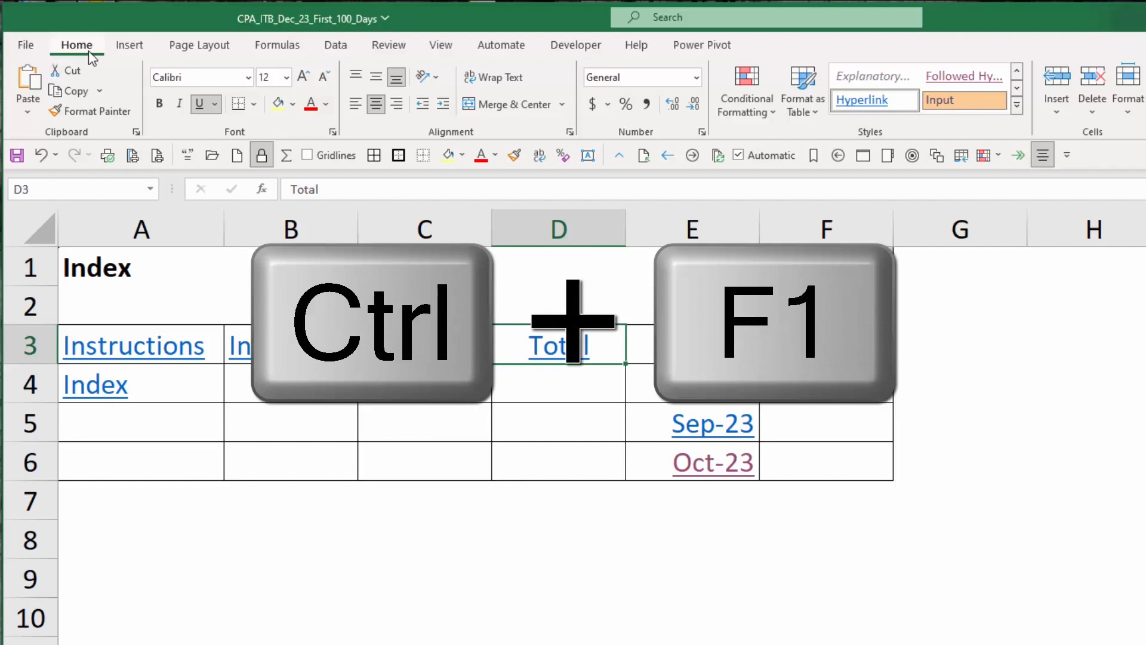
{"action": "key", "text": "ctrl+F1"}
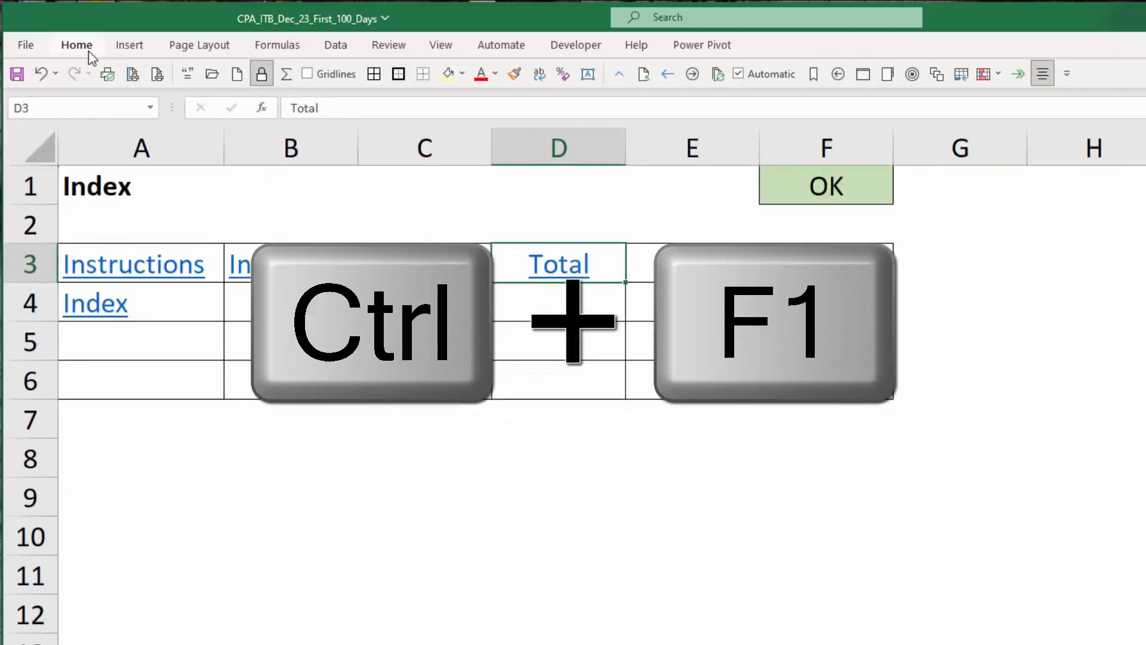
{"action": "key", "text": "ctrl+F1"}
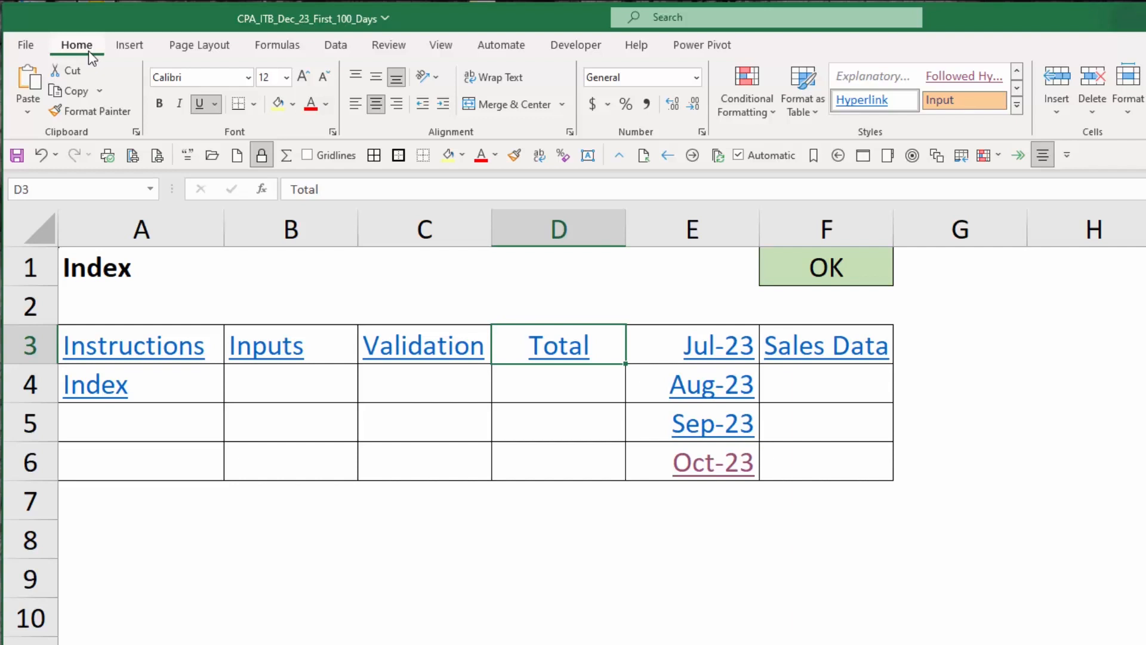
Open the Open page and scroll through the list of recent workbooks.
{"action": "left_click", "coordinate": [466, 278]}
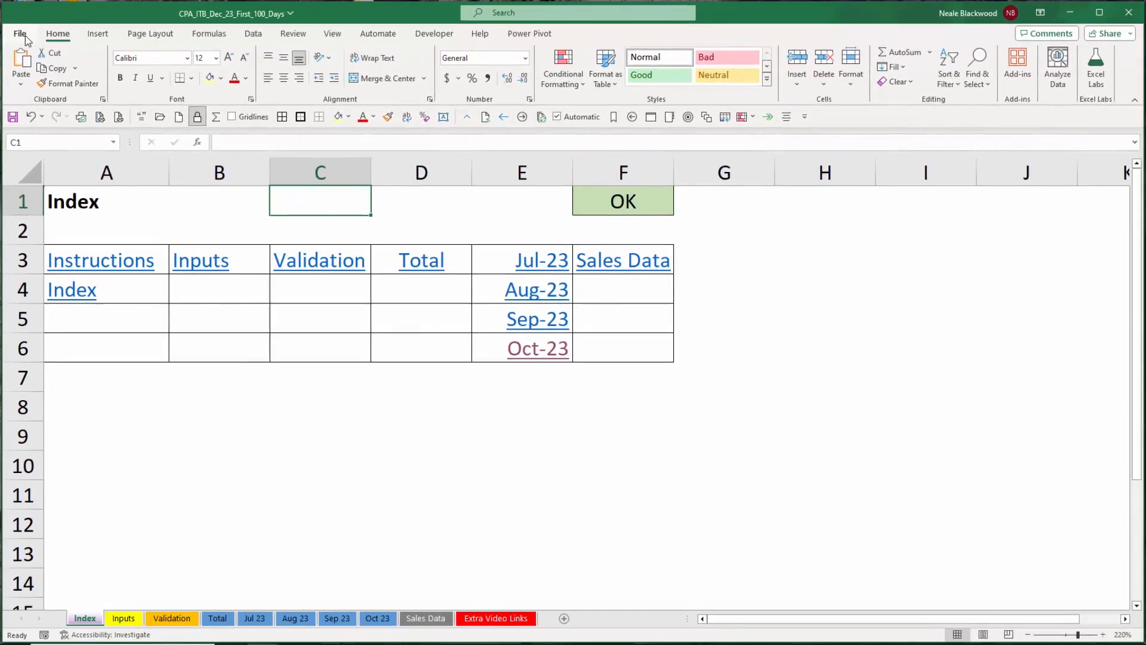
{"action": "left_click", "coordinate": [23, 36]}
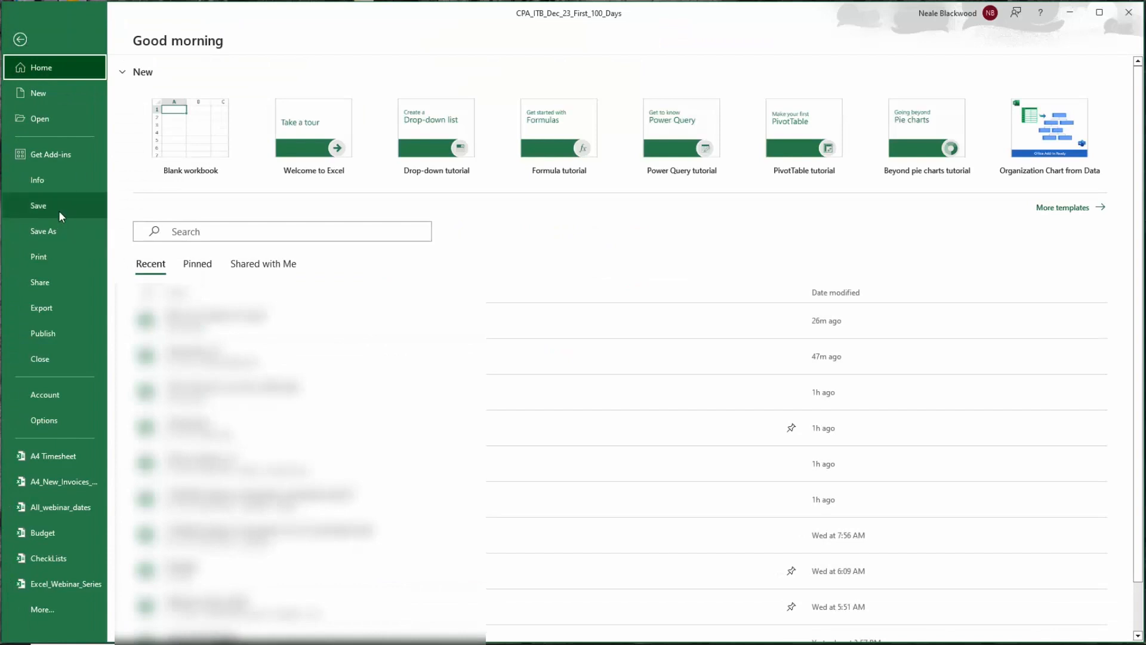
{"action": "left_click", "coordinate": [68, 119]}
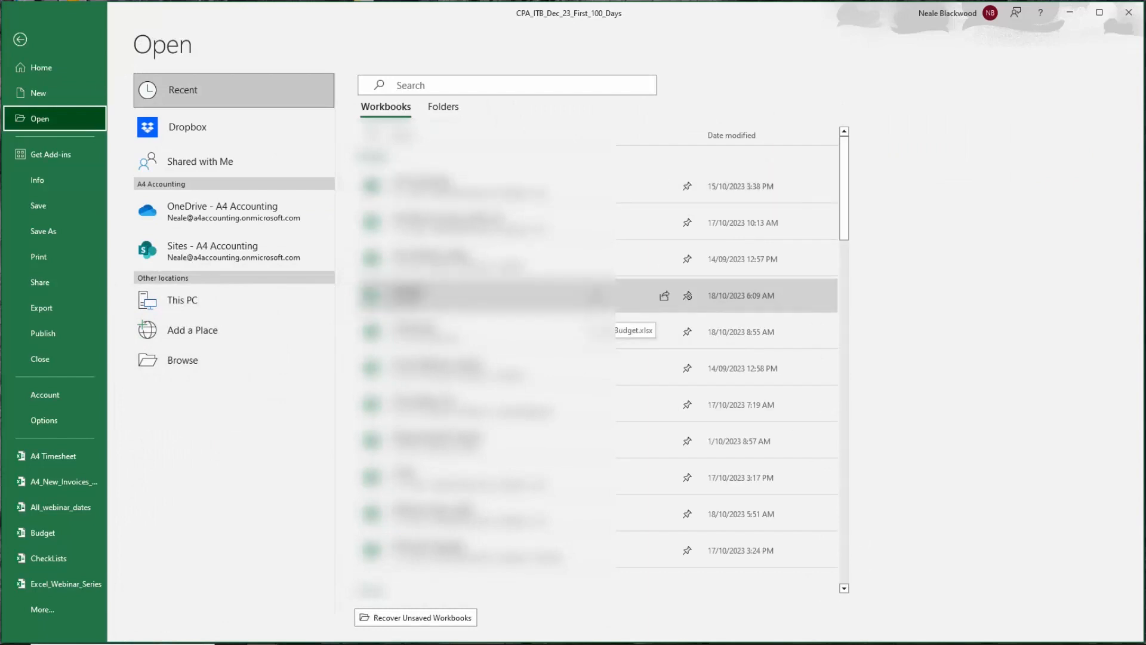
{"action": "scroll", "coordinate": [595, 336], "scroll_direction": "down", "scroll_amount": 3}
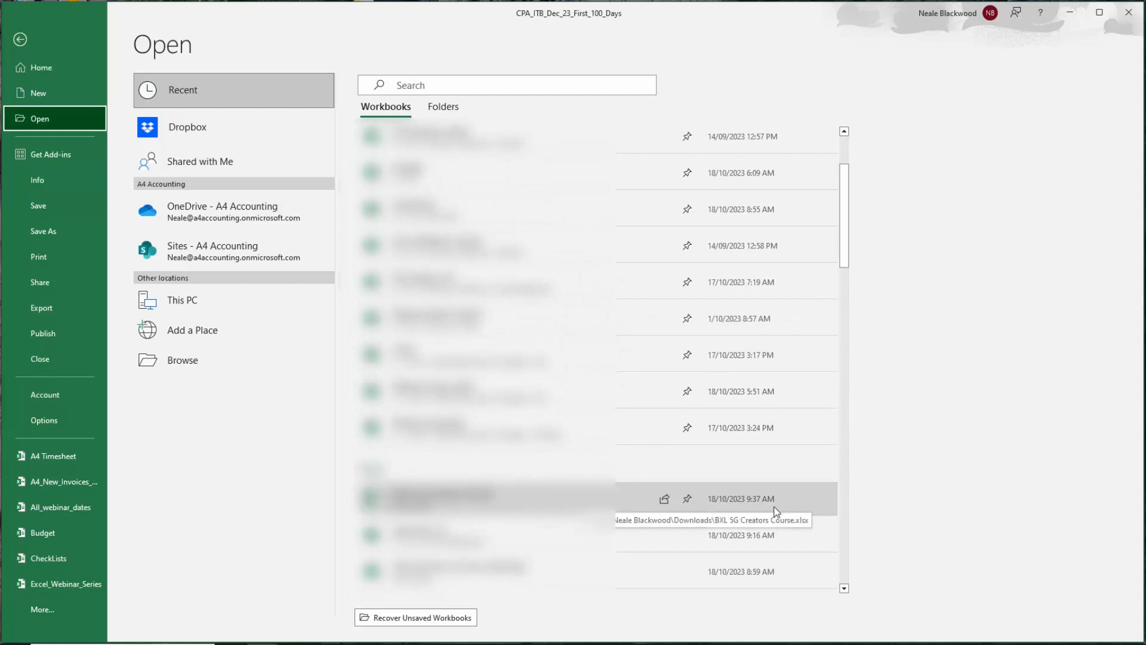
Pin a recent workbook to the top of the list, then unpin it.
{"action": "left_click", "coordinate": [687, 501]}
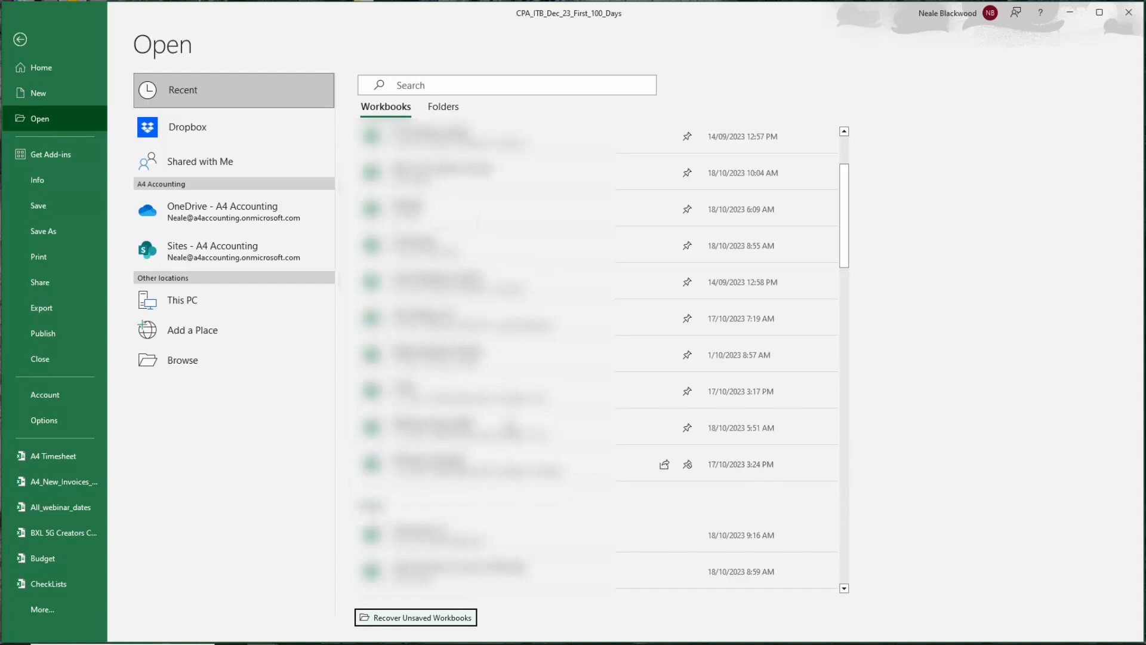
{"action": "left_click", "coordinate": [688, 172]}
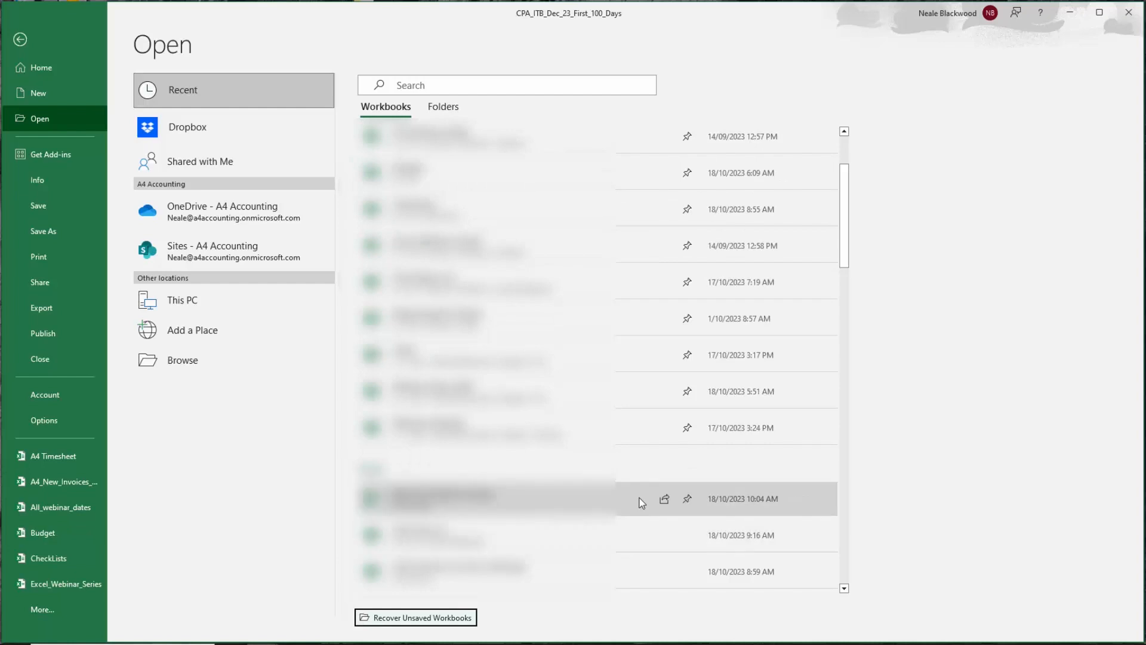
Switch to the recent folders list and open the Browse dialog.
{"action": "left_click", "coordinate": [454, 109]}
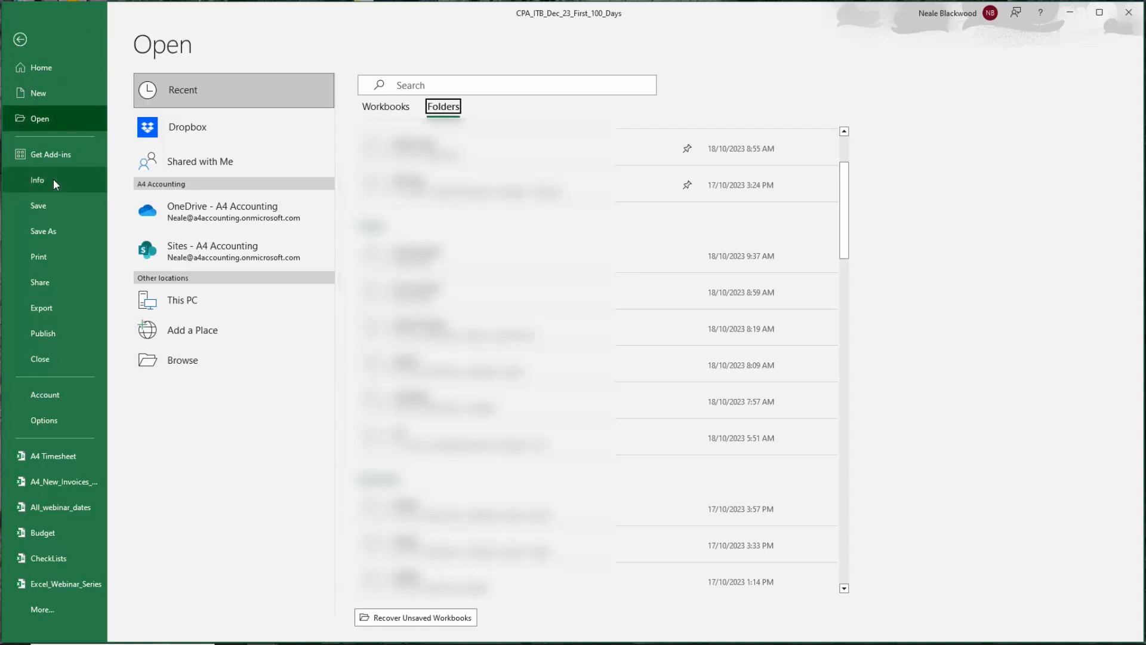
{"action": "left_click", "coordinate": [52, 119]}
{"action": "left_click", "coordinate": [208, 365]}
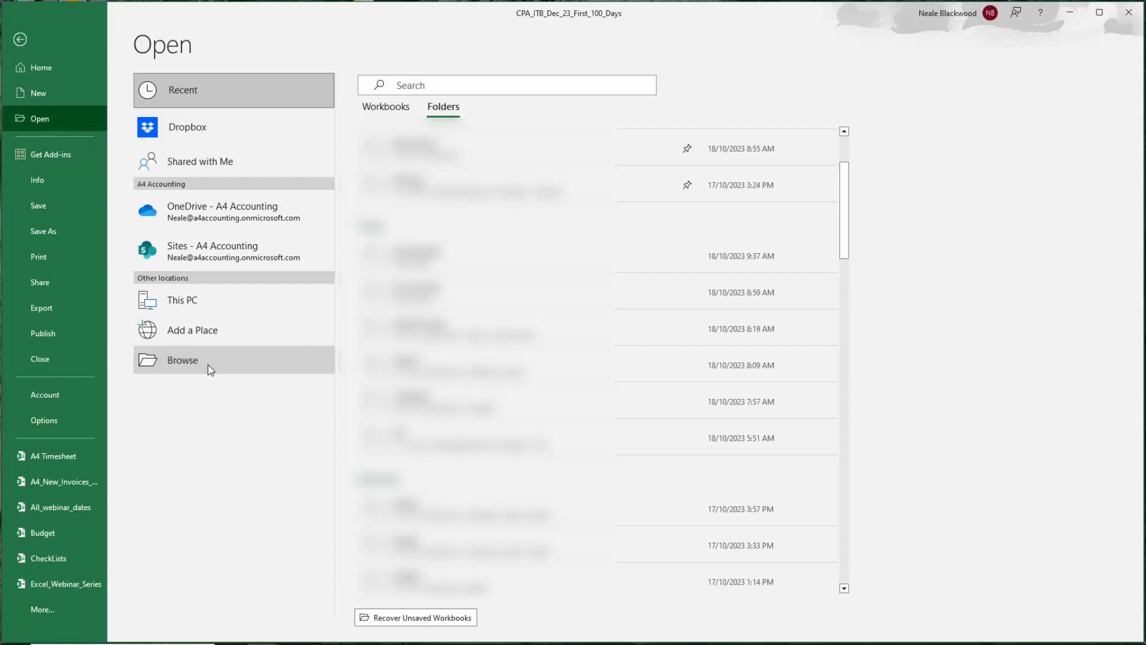
Inspect a folder's context menu, then close the dialog and return to the workbook.
{"action": "right_click", "coordinate": [177, 391]}
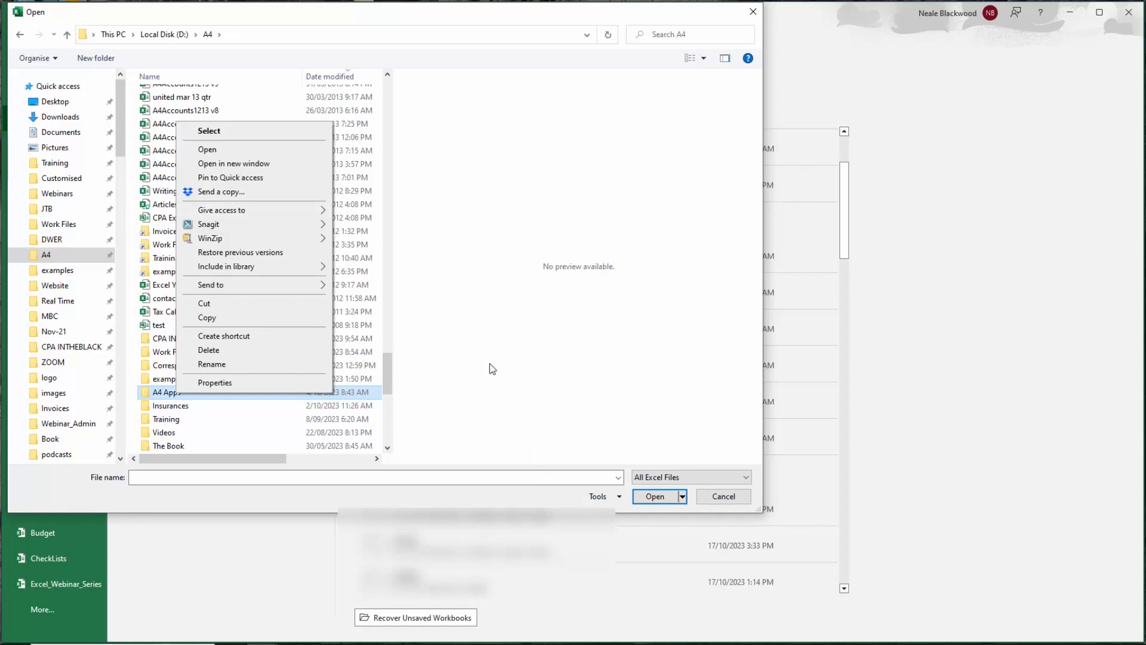
{"action": "left_click", "coordinate": [377, 210]}
{"action": "left_click", "coordinate": [753, 12]}
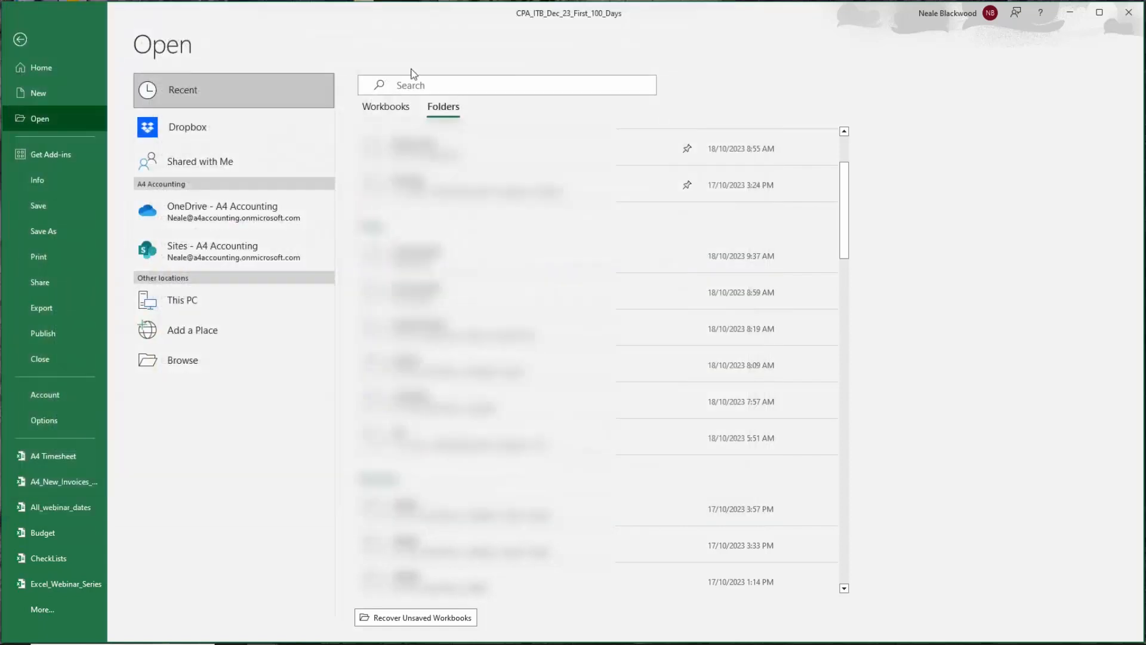
{"action": "left_click", "coordinate": [20, 40]}
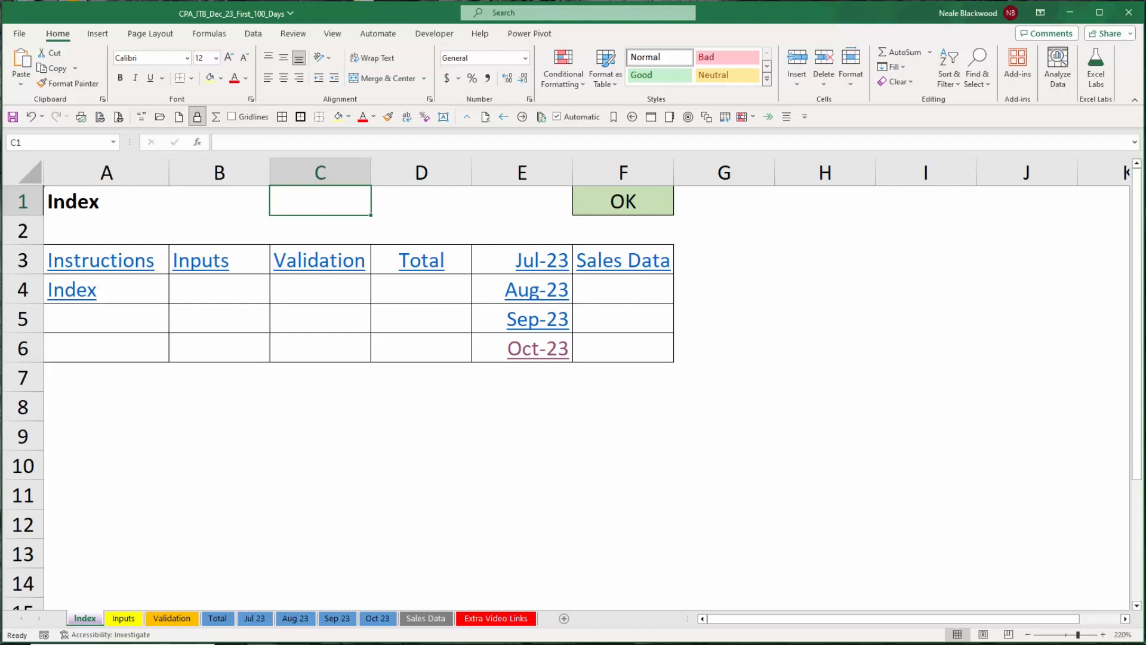
Open the CheckLists workbook and enter x, s and w in cells C2 to C4 of the Webinar sheet.
{"action": "left_click", "coordinate": [263, 644]}
{"action": "left_click", "coordinate": [266, 582]}
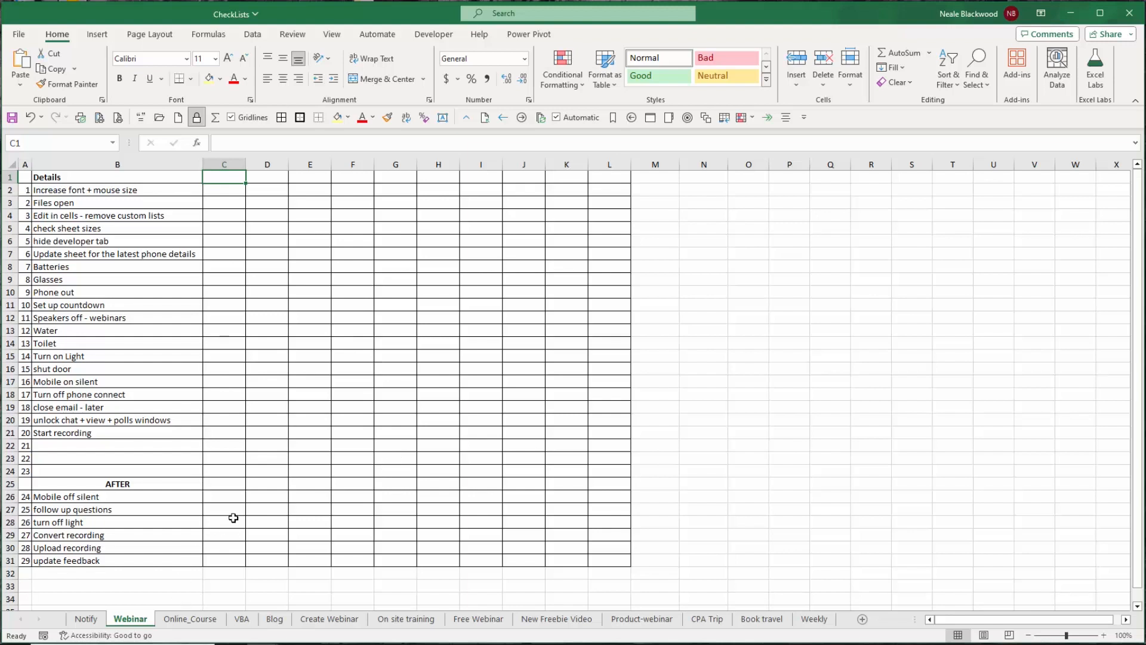
{"action": "left_click", "coordinate": [406, 618]}
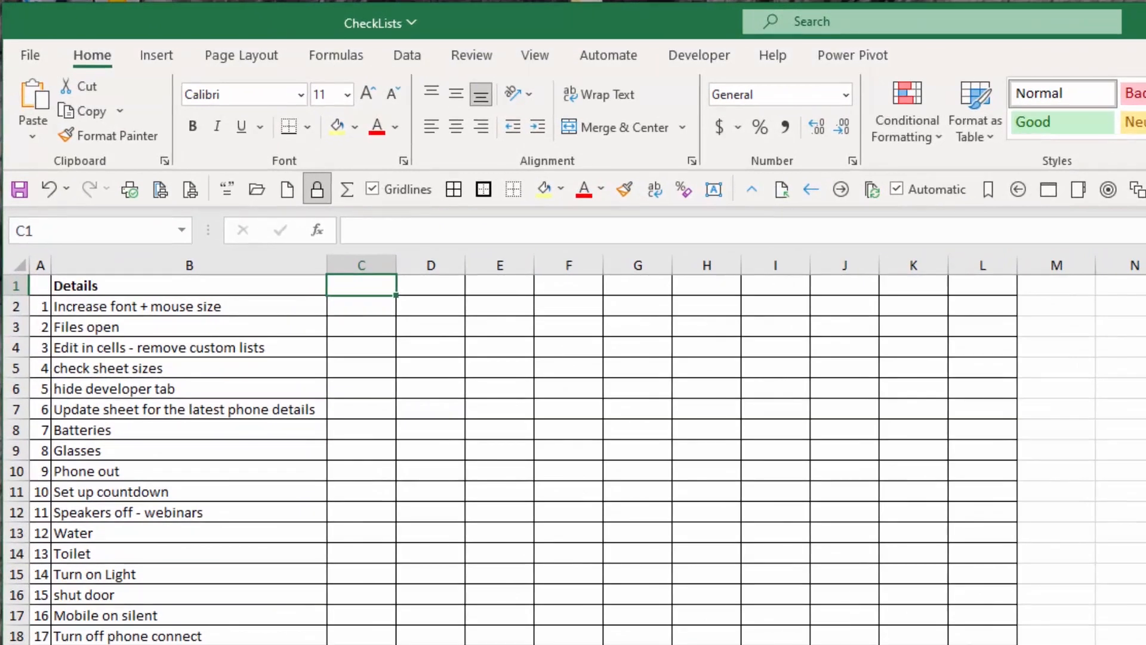
{"action": "key", "text": "Down"}
{"action": "type", "text": "x"}
{"action": "key", "text": "Return"}
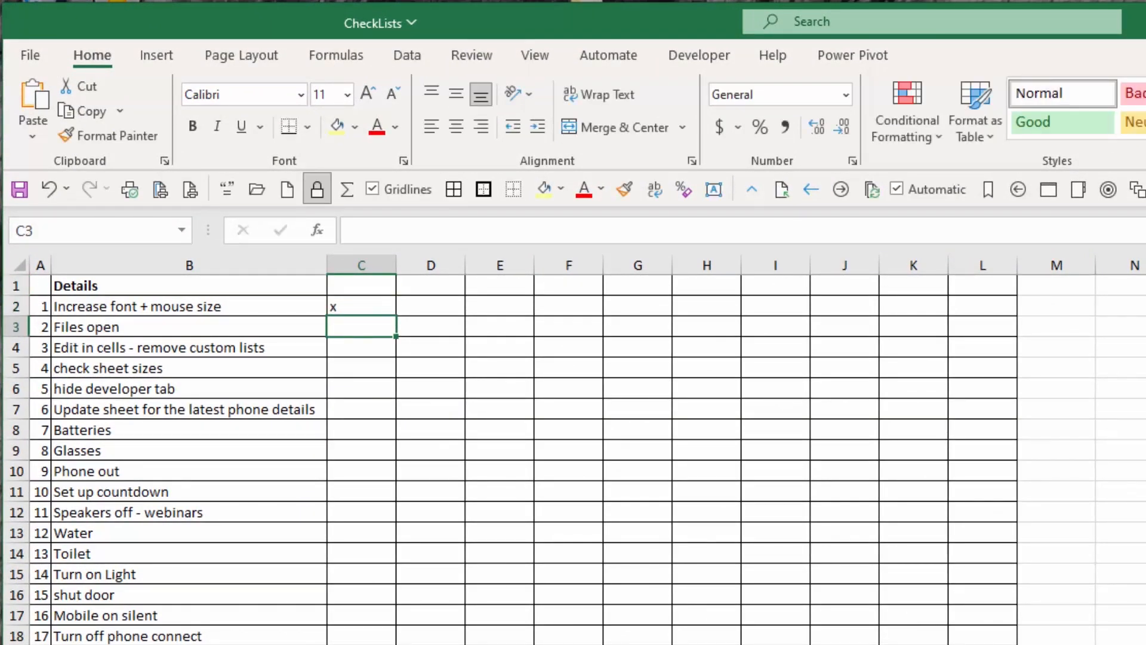
{"action": "type", "text": "s"}
{"action": "key", "text": "Return"}
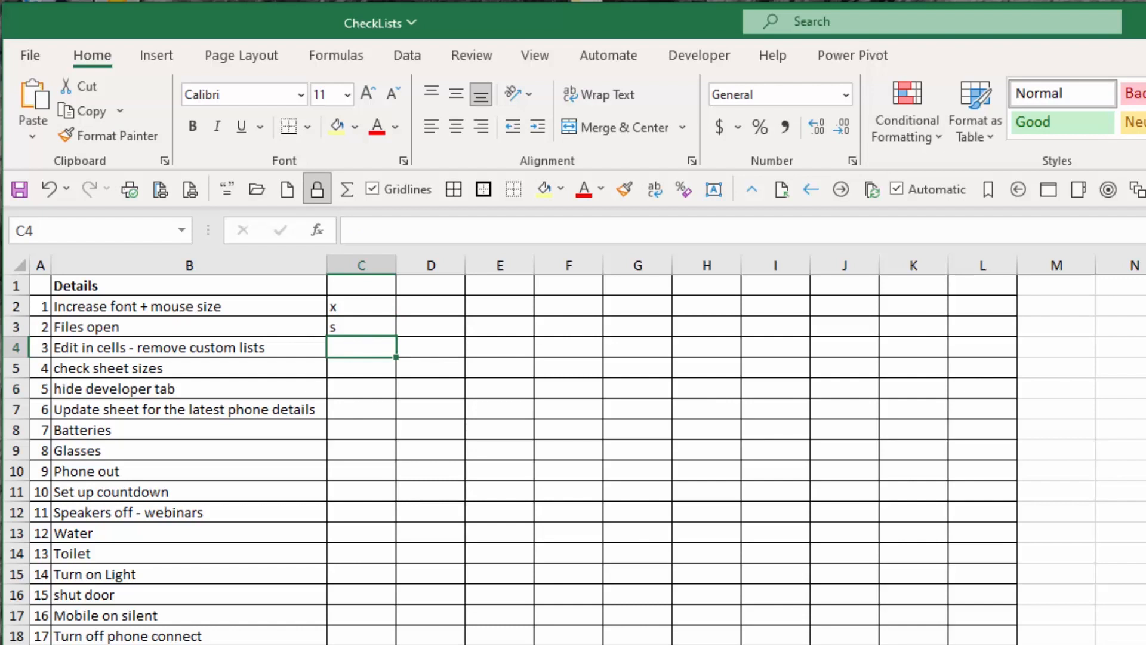
{"action": "type", "text": "w"}
{"action": "key", "text": "ctrl+Return"}
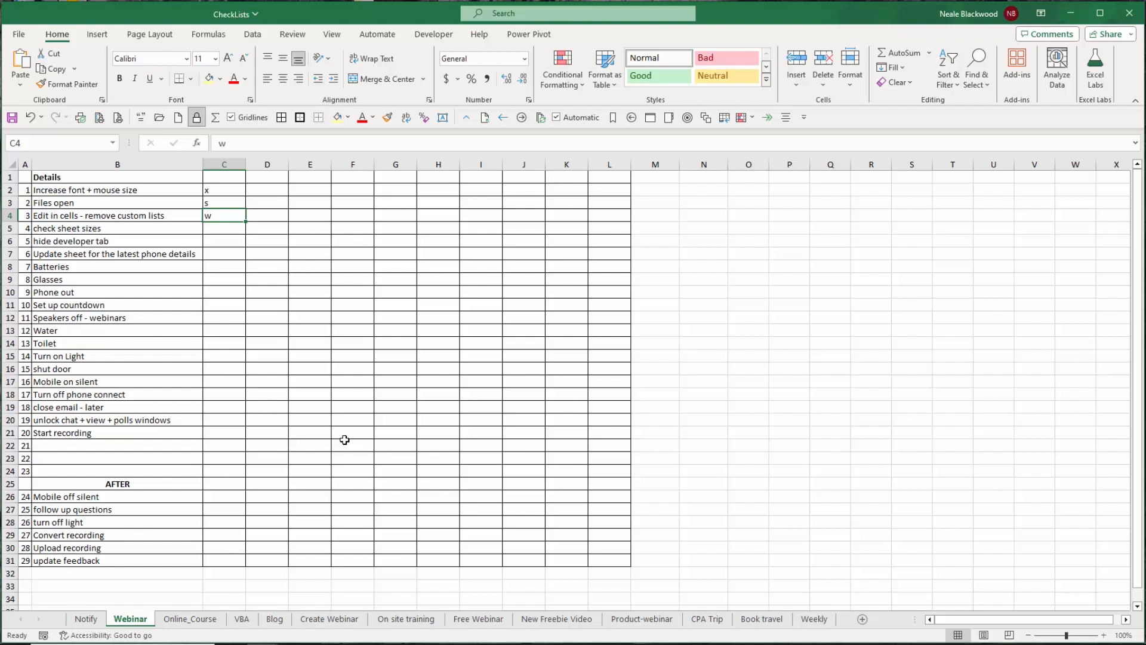
Close the CheckLists workbook without saving.
{"action": "left_click", "coordinate": [1129, 13]}
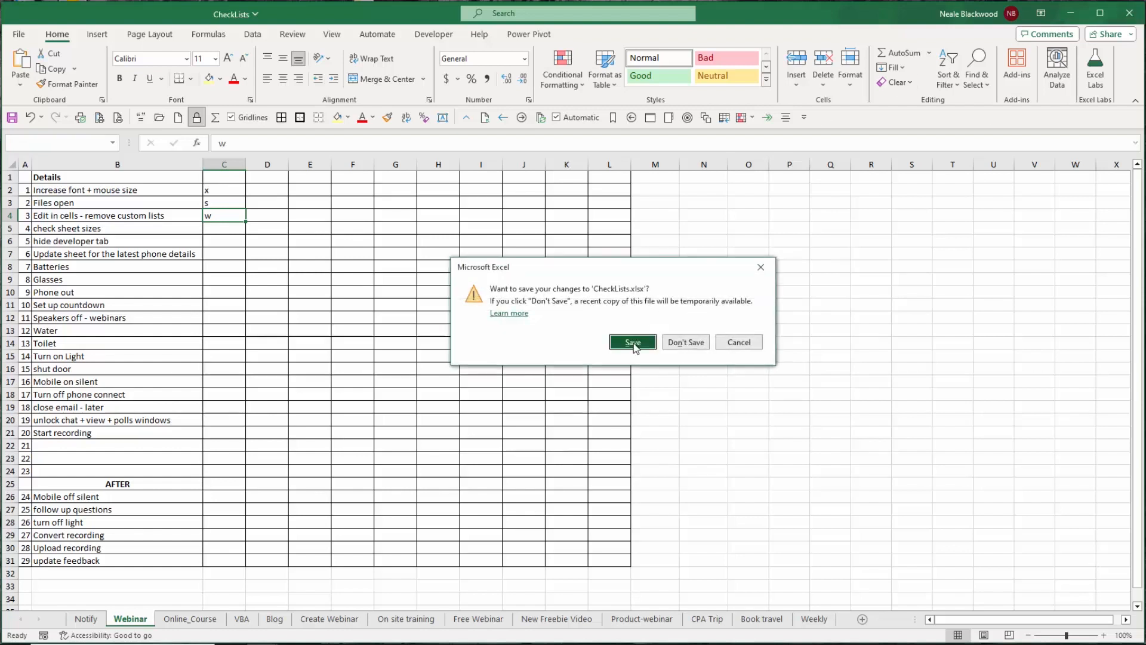
{"action": "left_click", "coordinate": [686, 342]}
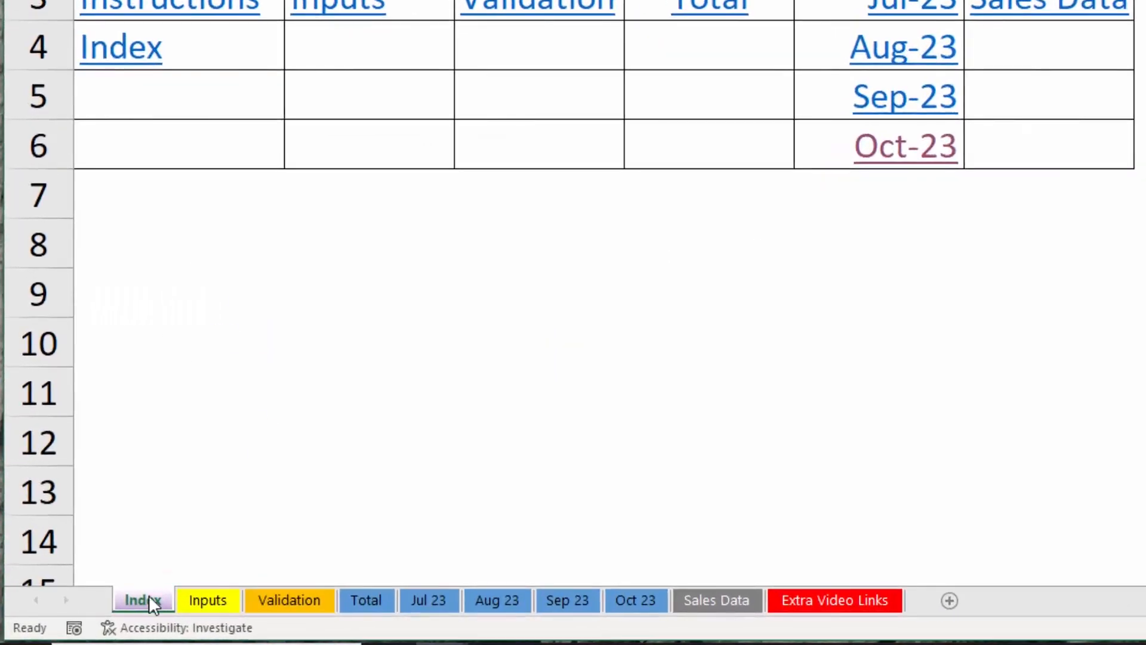
Unhide the Instructions sheet.
{"action": "right_click", "coordinate": [85, 614]}
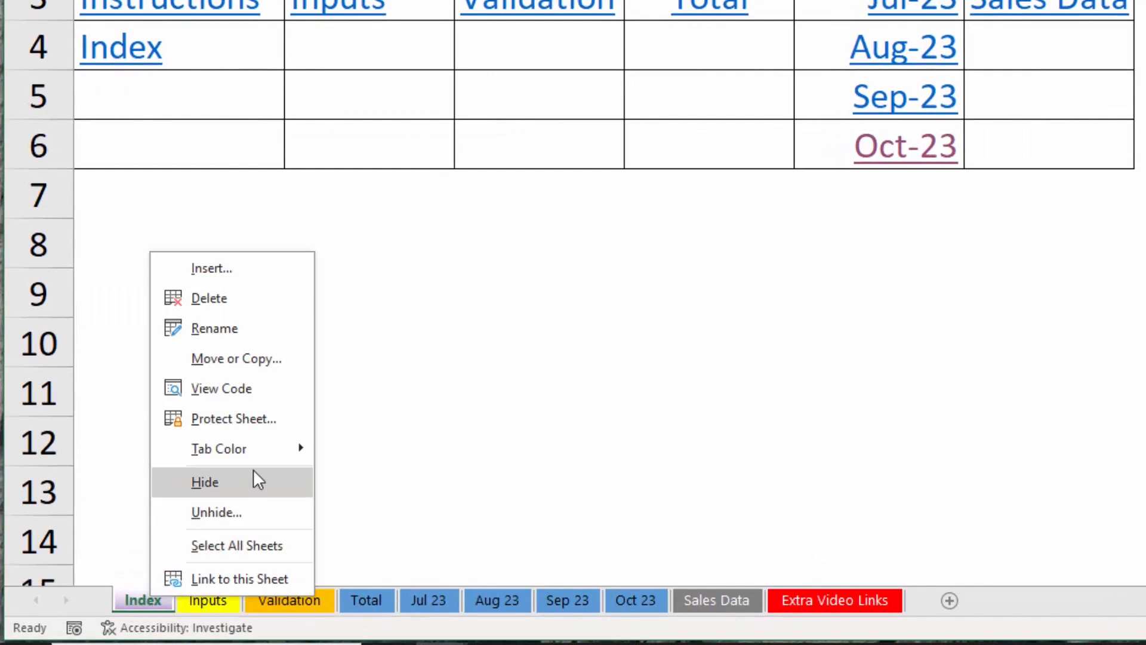
{"action": "left_click", "coordinate": [252, 517]}
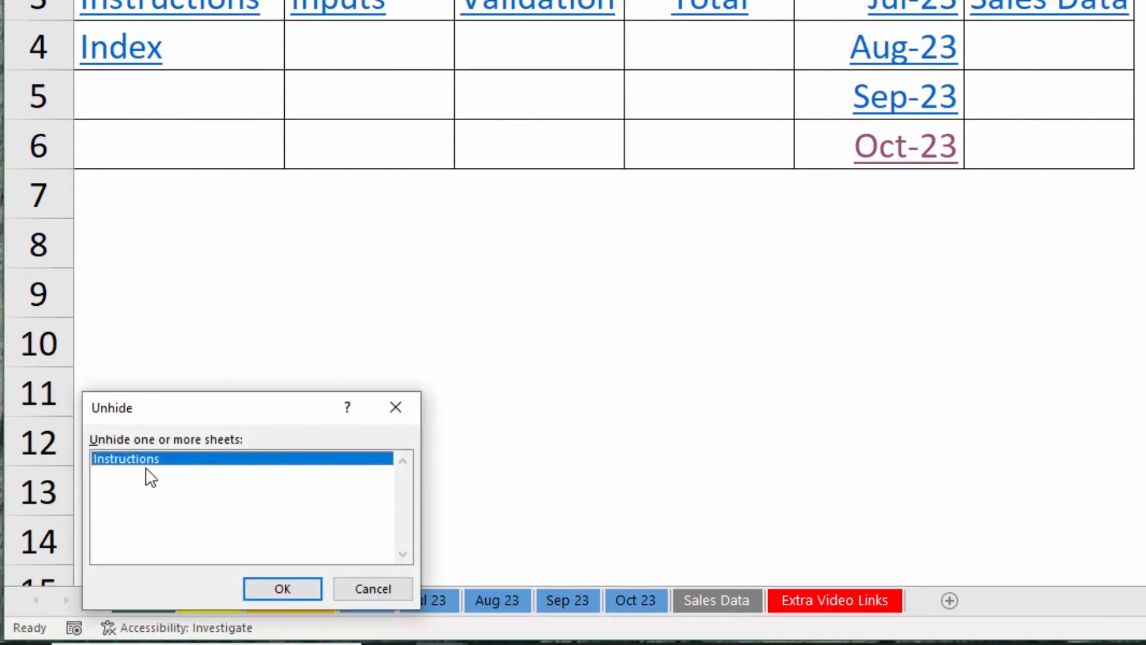
{"action": "left_click", "coordinate": [278, 591]}
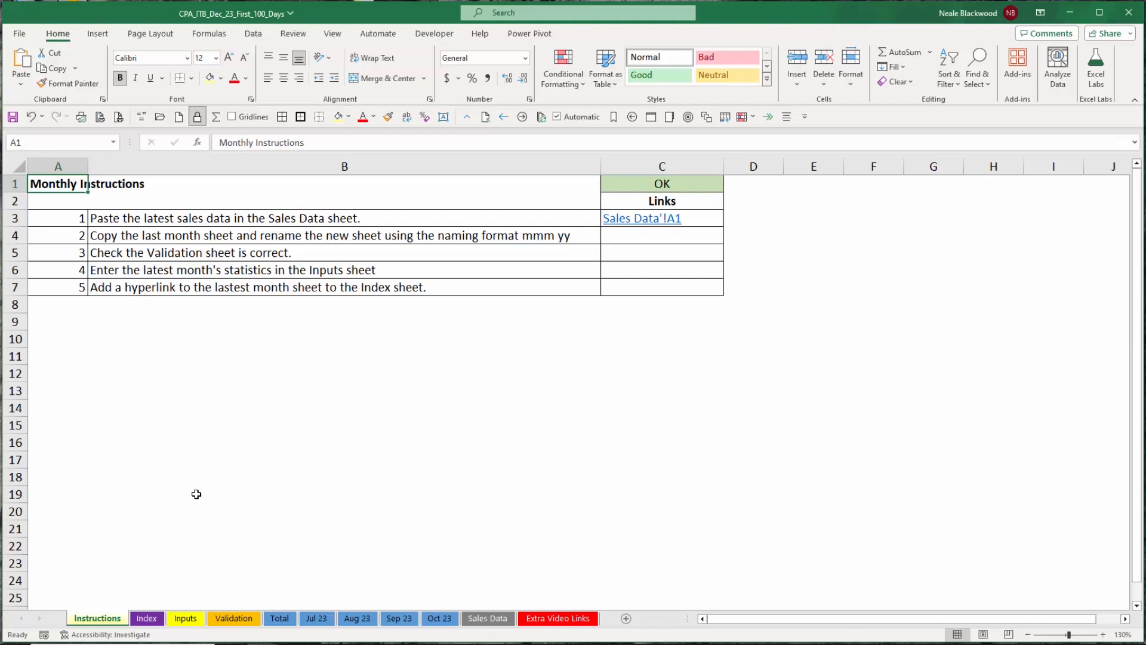
Follow the Sales Data hyperlink, then jump back to the Instructions sheet with Go To.
{"action": "left_click", "coordinate": [647, 223]}
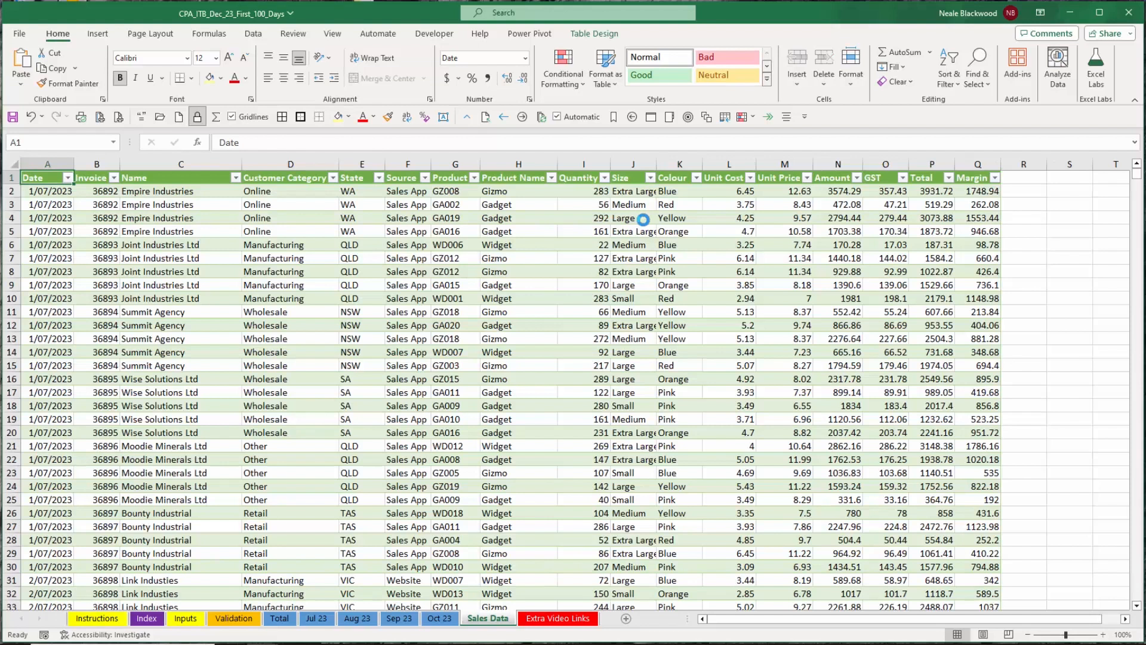
{"action": "key", "text": "F5"}
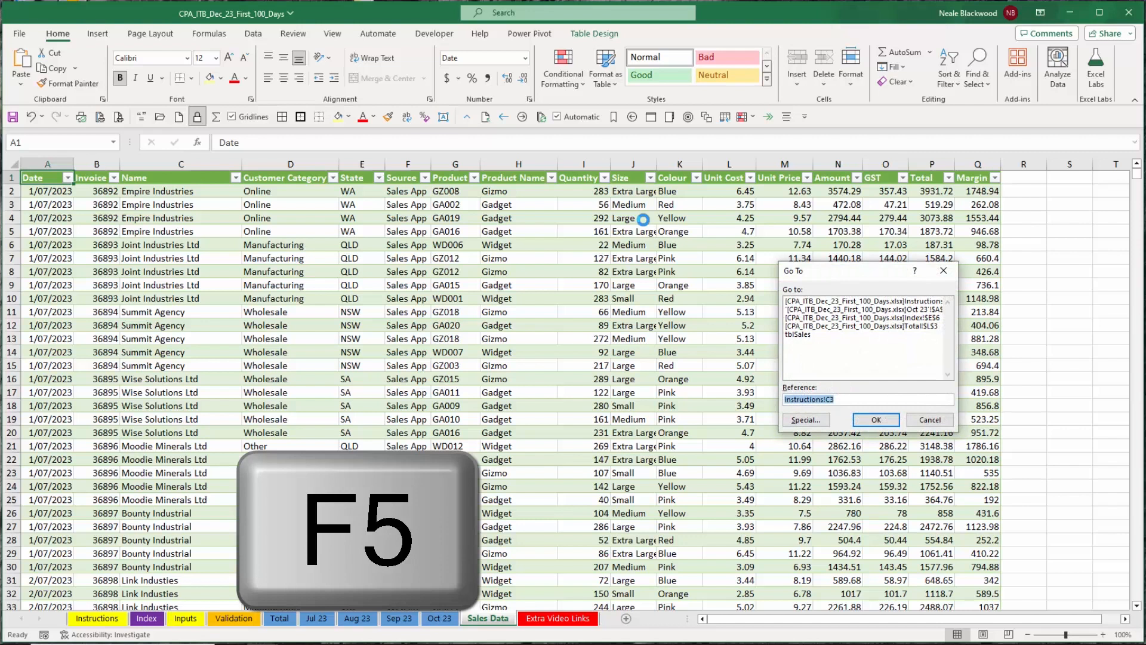
{"action": "key", "text": "Return"}
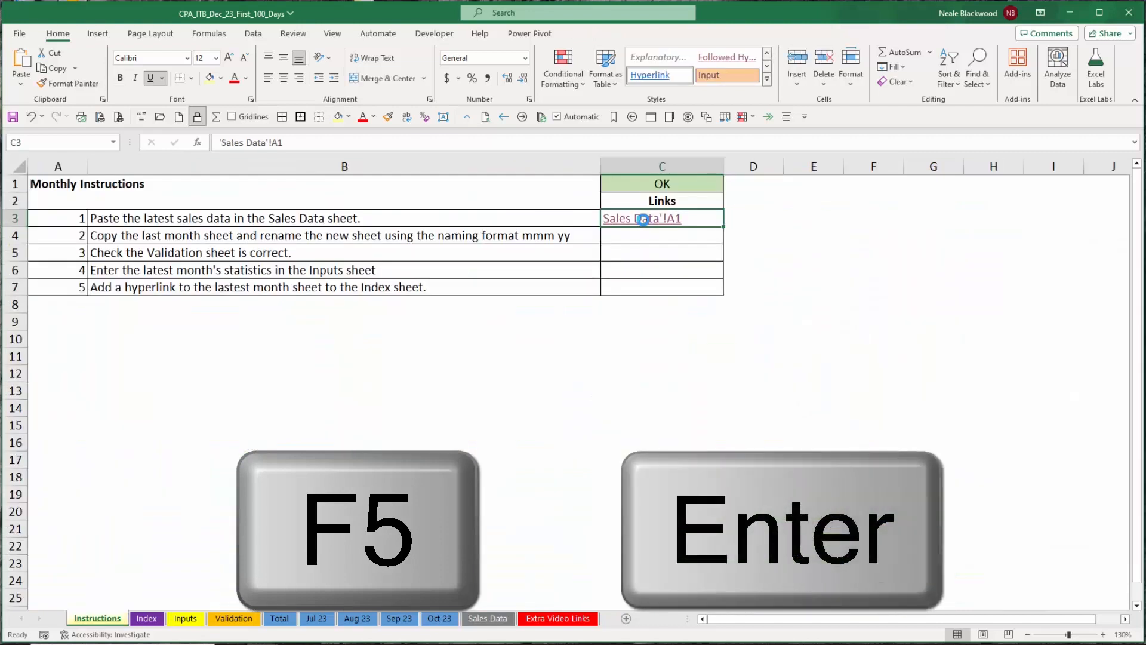
Insert a hyperlink in cell C5 of the Instructions sheet pointing to the Validation sheet.
{"action": "left_click", "coordinate": [233, 257]}
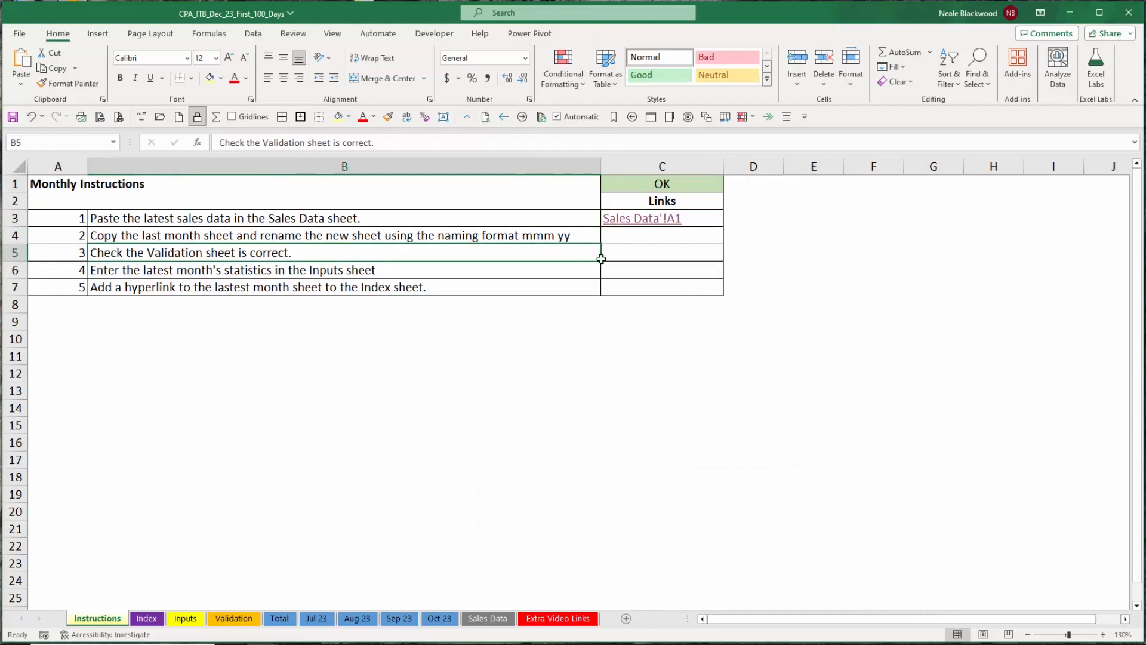
{"action": "left_click", "coordinate": [634, 254]}
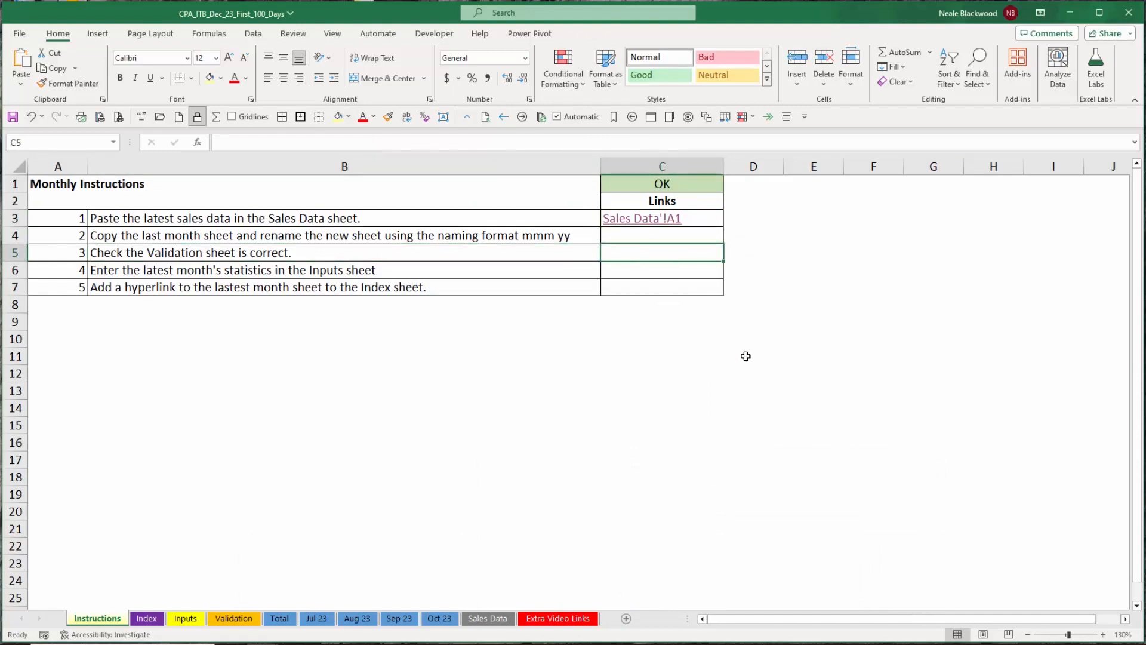
{"action": "key", "text": "ctrl+k"}
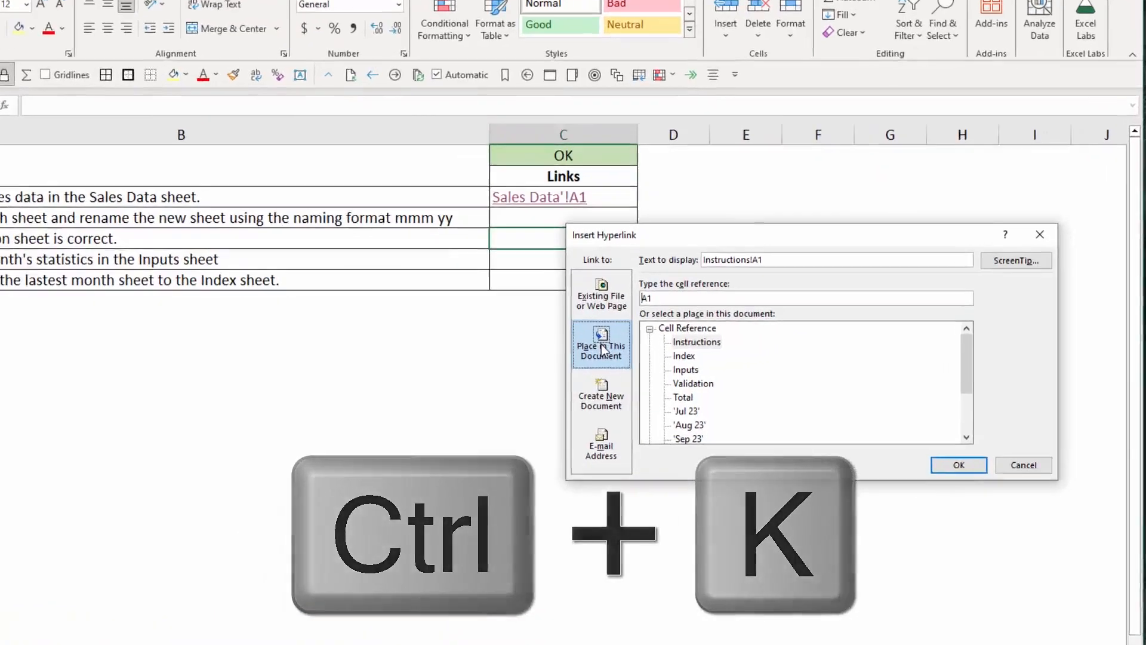
{"action": "left_click", "coordinate": [693, 384]}
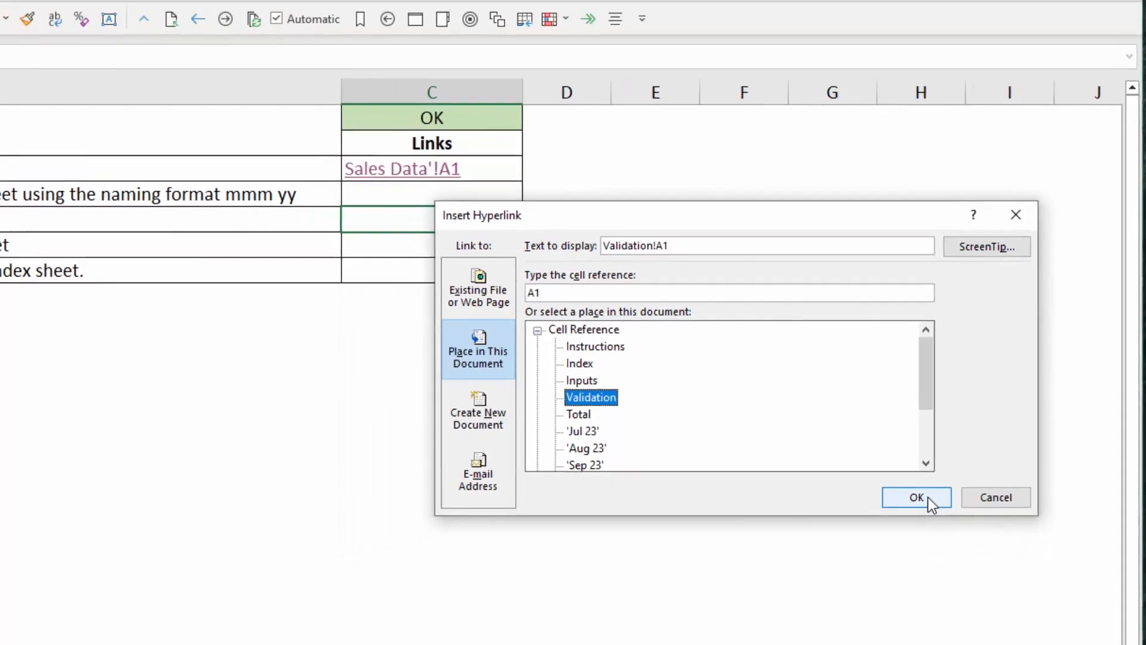
{"action": "left_click", "coordinate": [898, 520]}
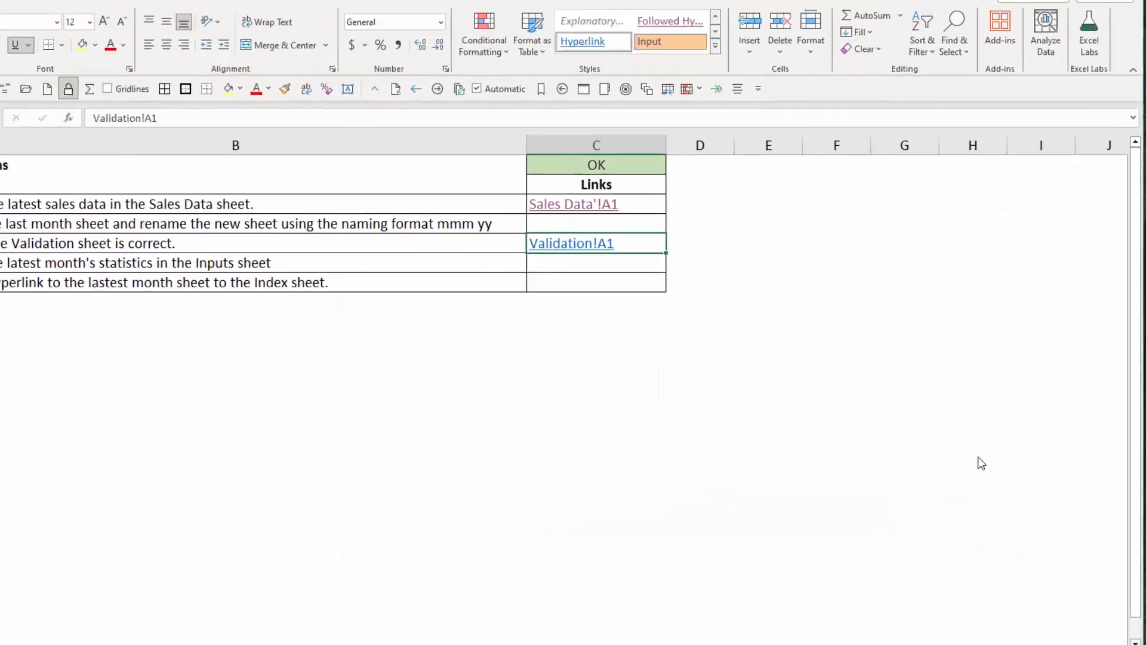
Follow the new Validation link and rename the Validation sheet to Validations.
{"action": "left_click", "coordinate": [580, 245]}
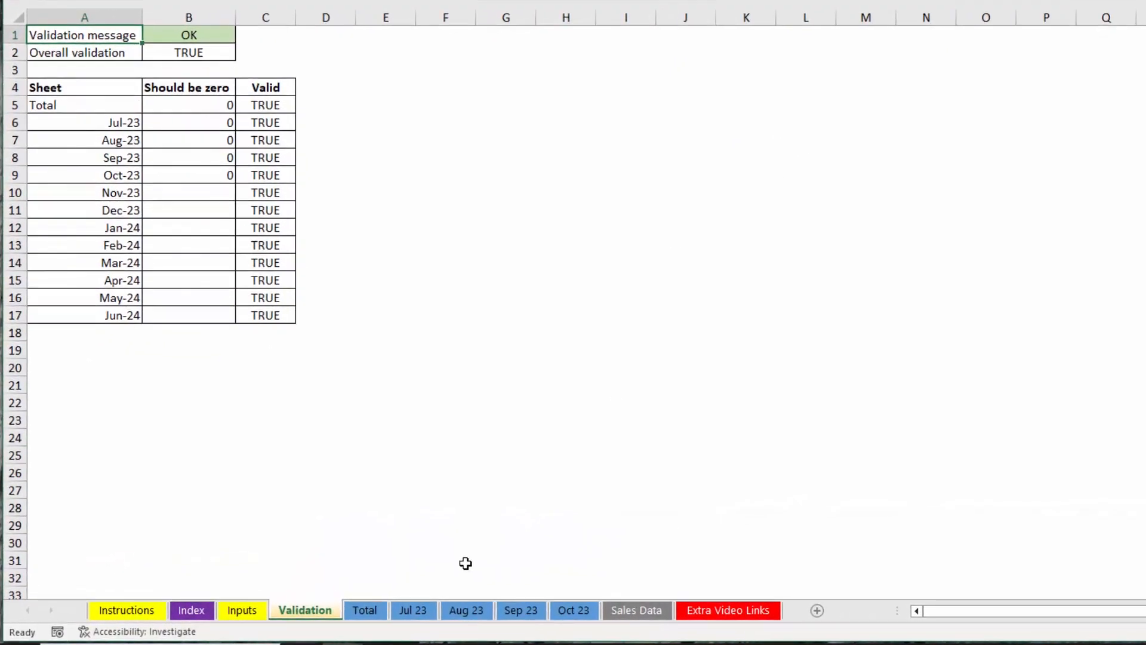
{"action": "double_click", "coordinate": [332, 613]}
{"action": "left_click", "coordinate": [333, 614]}
{"action": "type", "text": "s"}
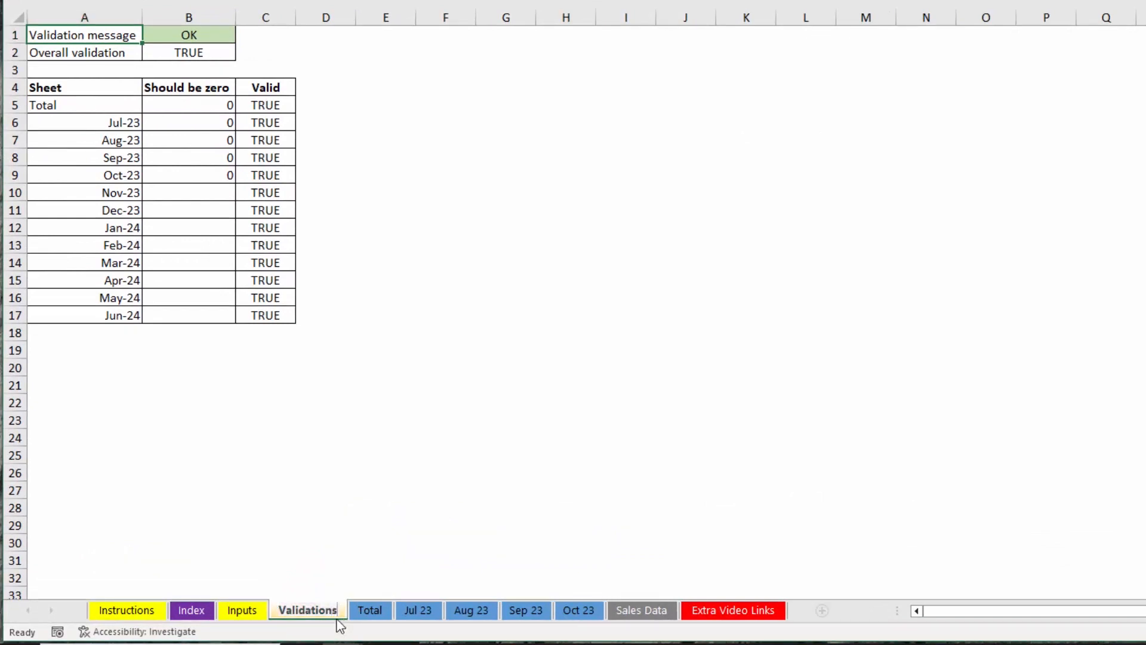
{"action": "left_click", "coordinate": [378, 457]}
Return to the Instructions sheet and try following the Validation hyperlink in C5.
{"action": "left_click", "coordinate": [191, 609]}
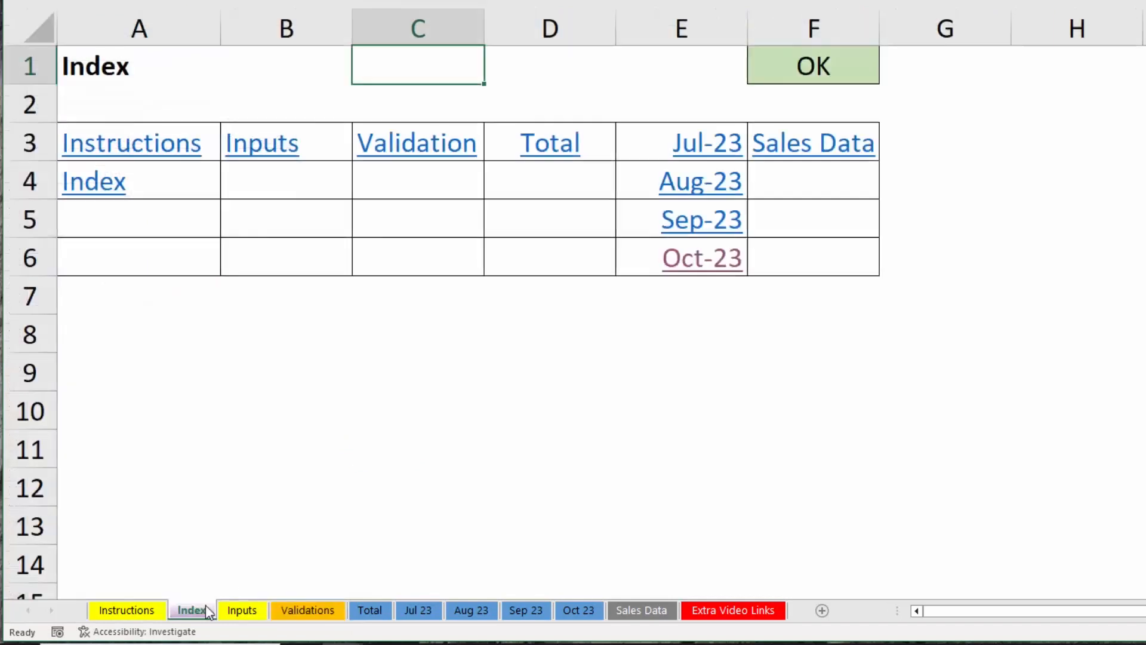
{"action": "left_click", "coordinate": [127, 610]}
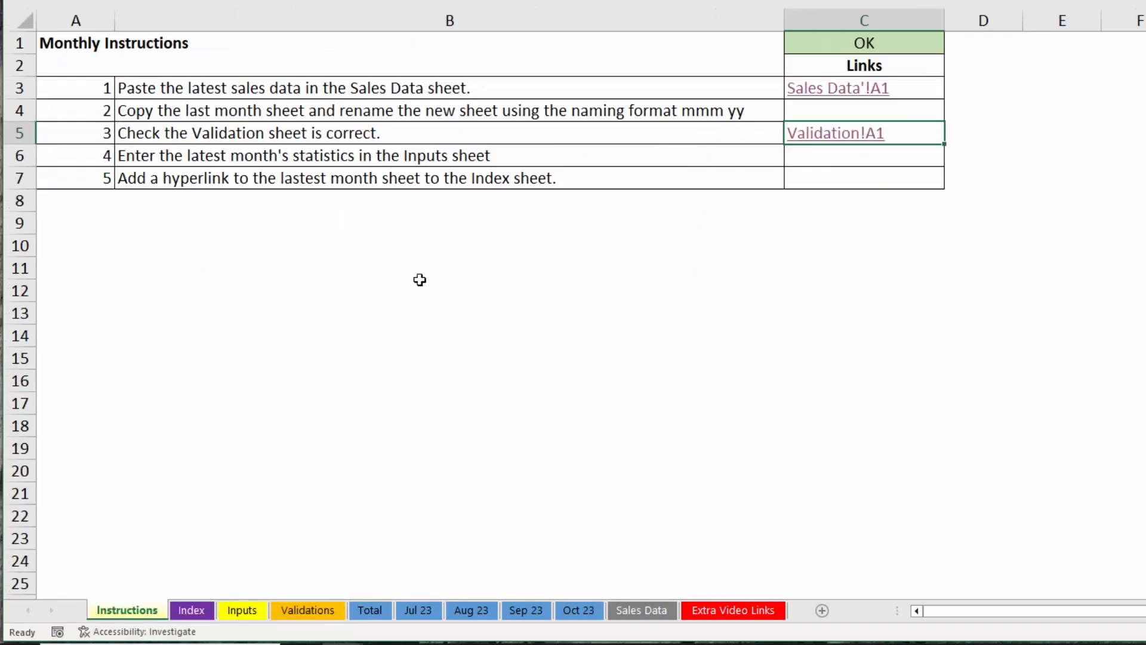
{"action": "left_click", "coordinate": [838, 128]}
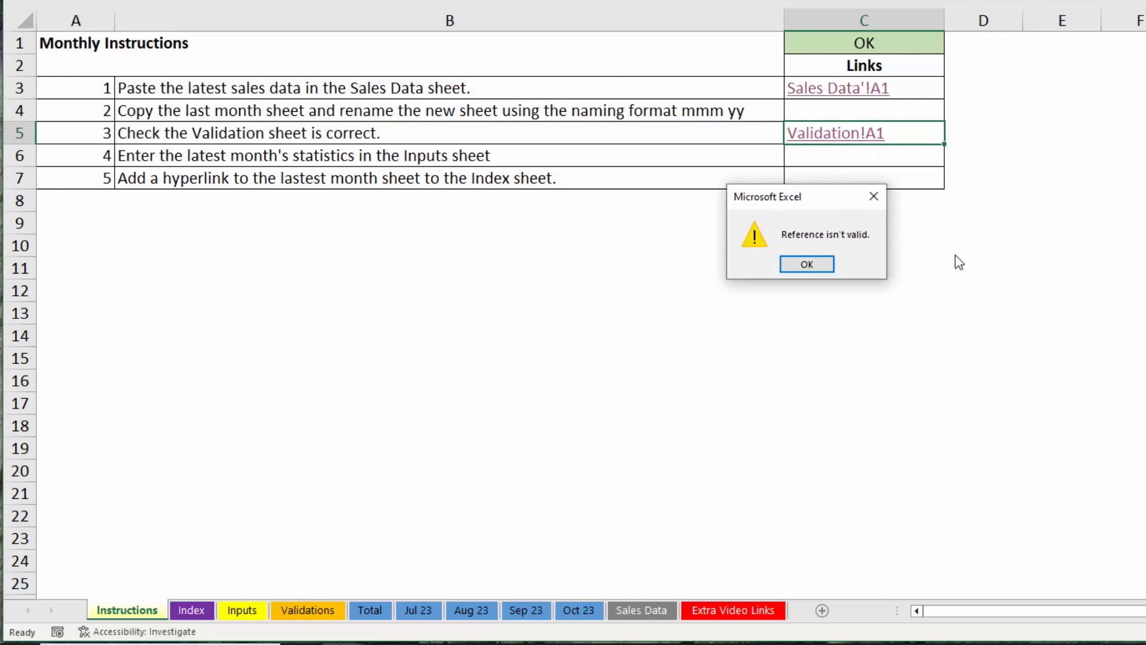
{"action": "left_click", "coordinate": [823, 264]}
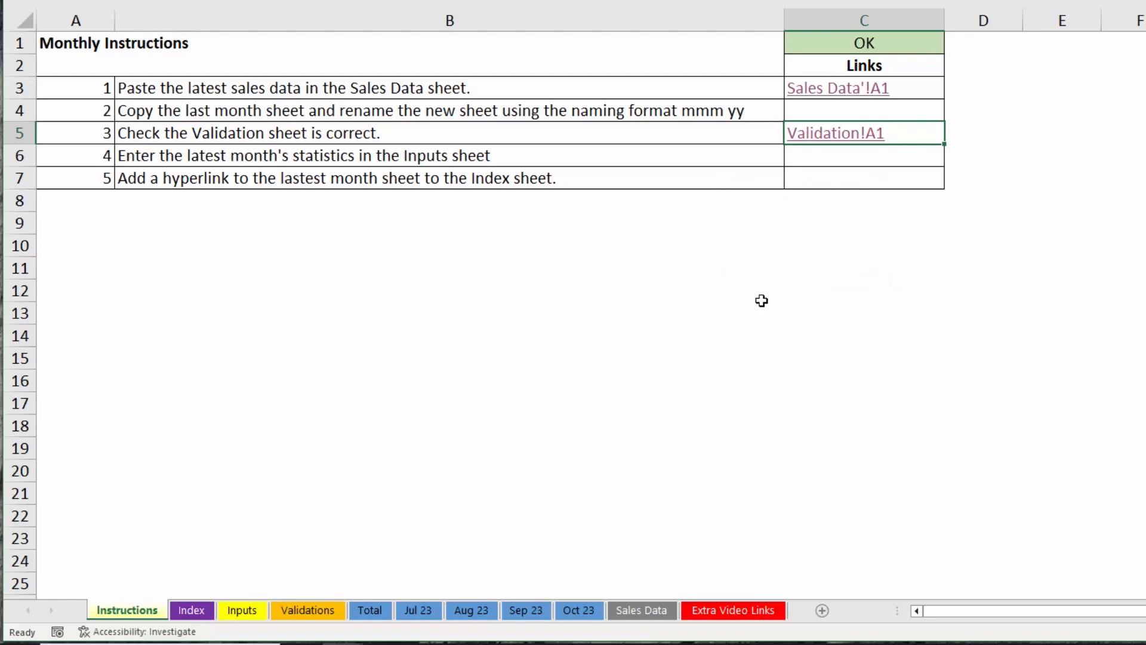
Rename the Validations sheet back to Validation.
{"action": "left_click", "coordinate": [327, 611]}
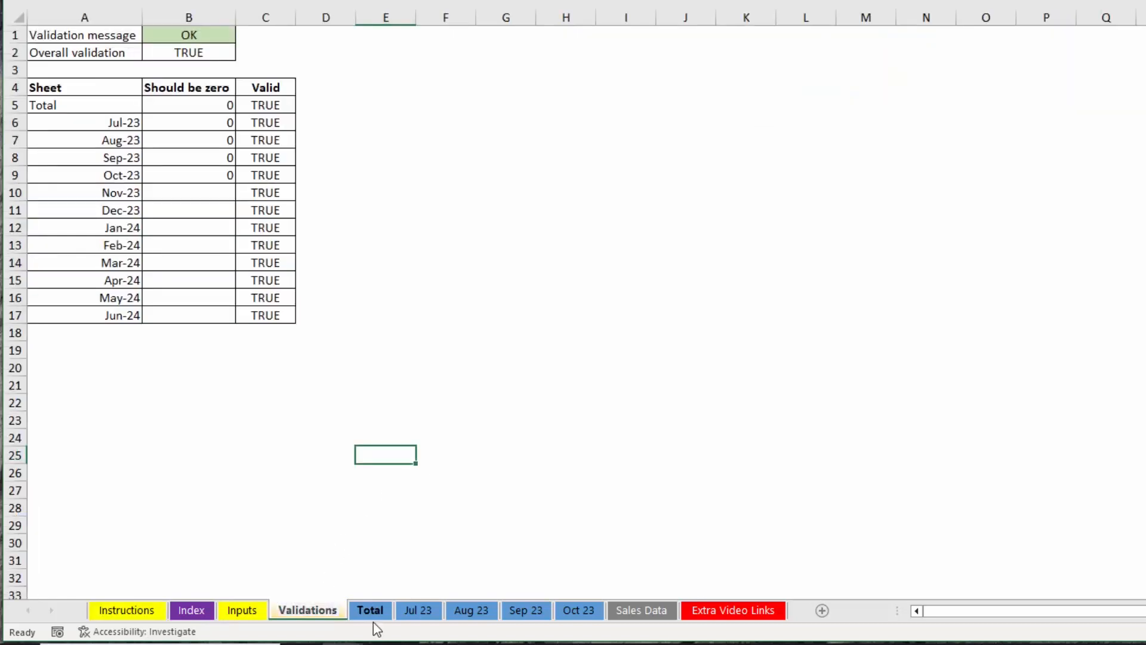
{"action": "key", "text": "Delete"}
{"action": "left_click", "coordinate": [447, 546]}
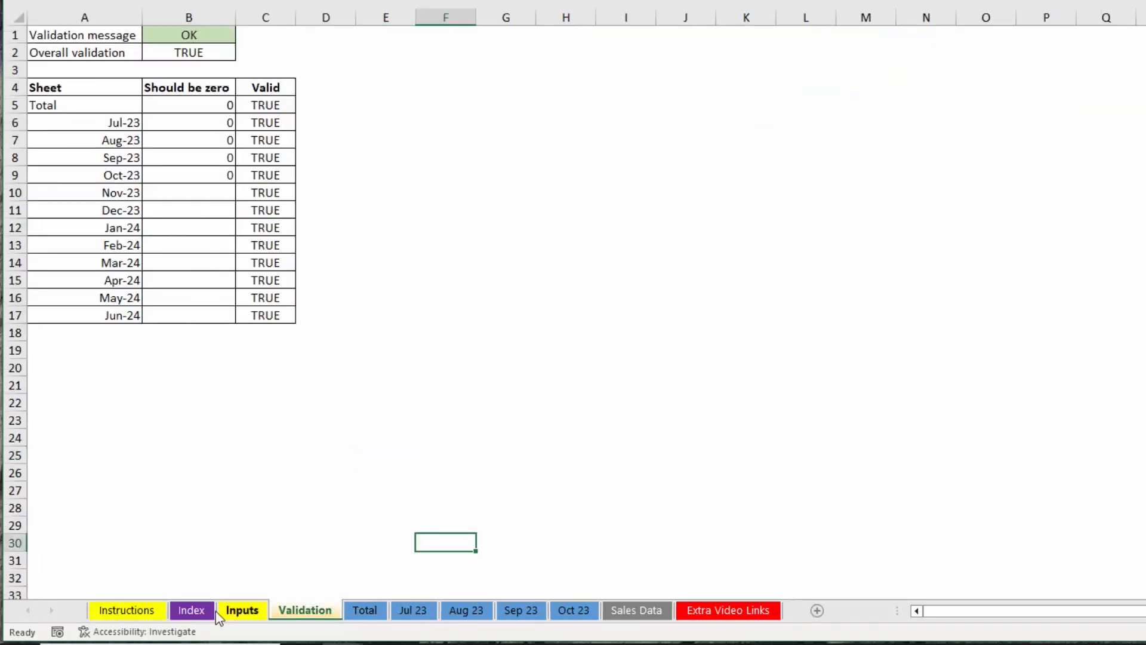
Follow the Validation hyperlink from the Instructions sheet, then jump back to the Instructions sheet with Go To.
{"action": "left_click", "coordinate": [147, 614]}
{"action": "left_click", "coordinate": [687, 224]}
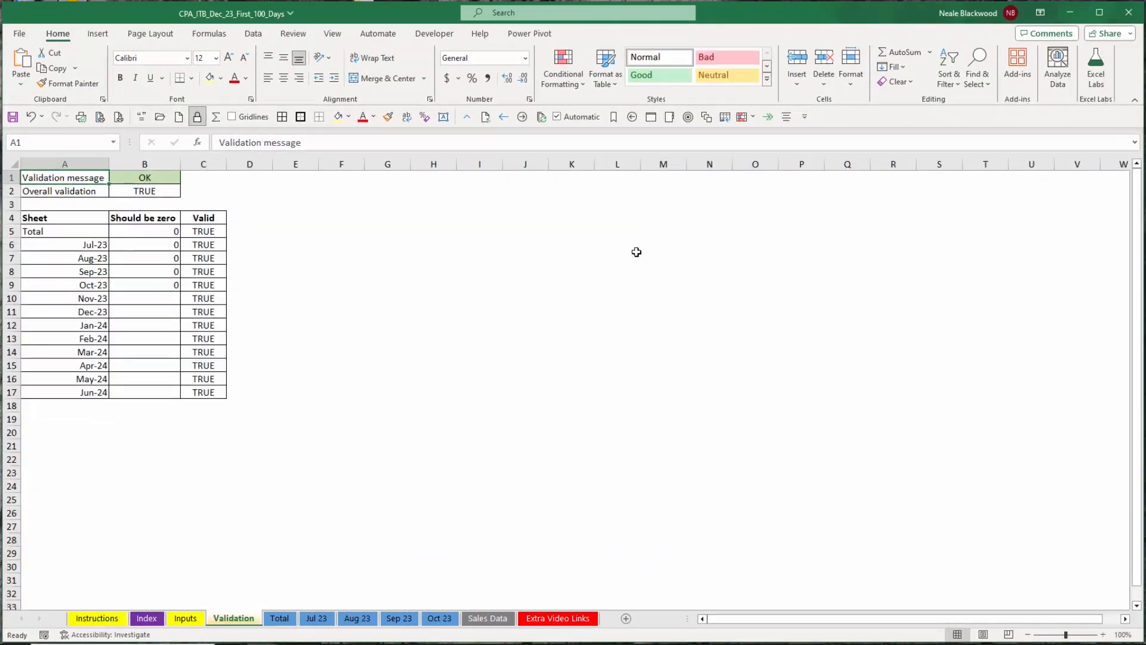
{"action": "key", "text": "F5"}
{"action": "key", "text": "Return"}
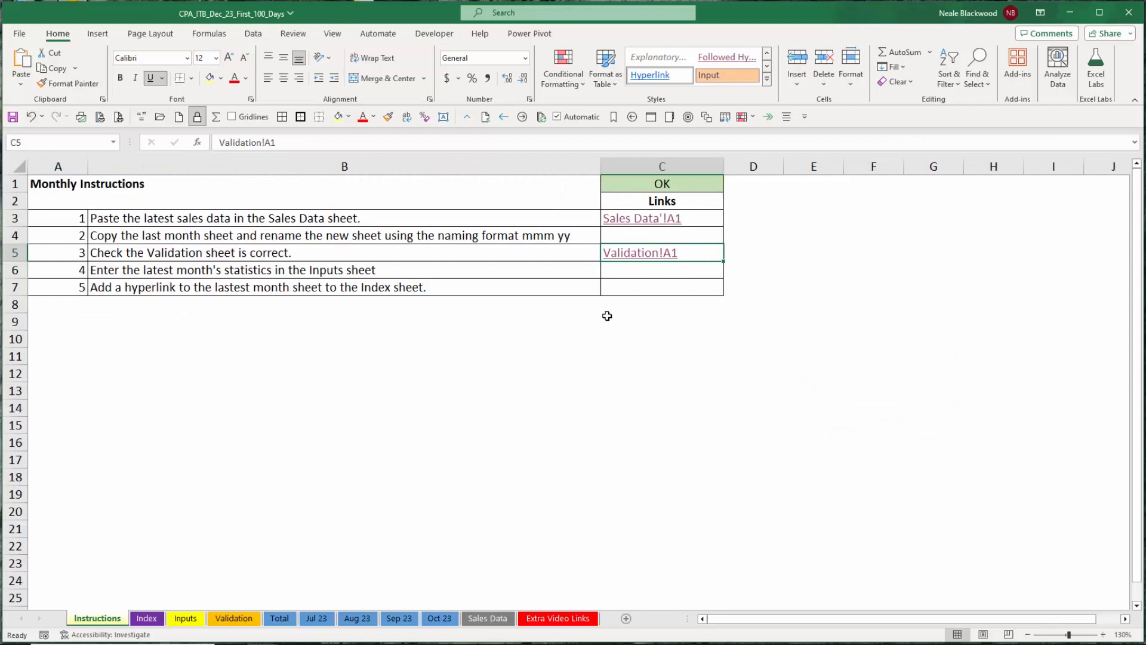
Insert a hyperlink in cell C6 pointing to the Inputs sheet.
{"action": "left_click", "coordinate": [697, 271]}
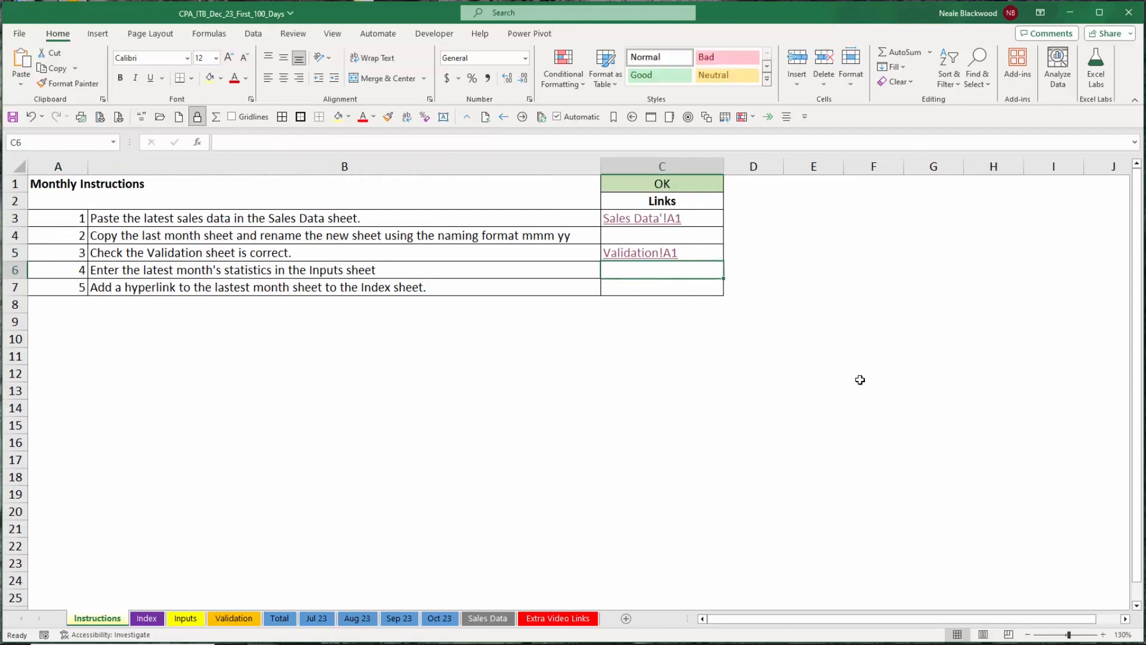
{"action": "key", "text": "ctrl+k"}
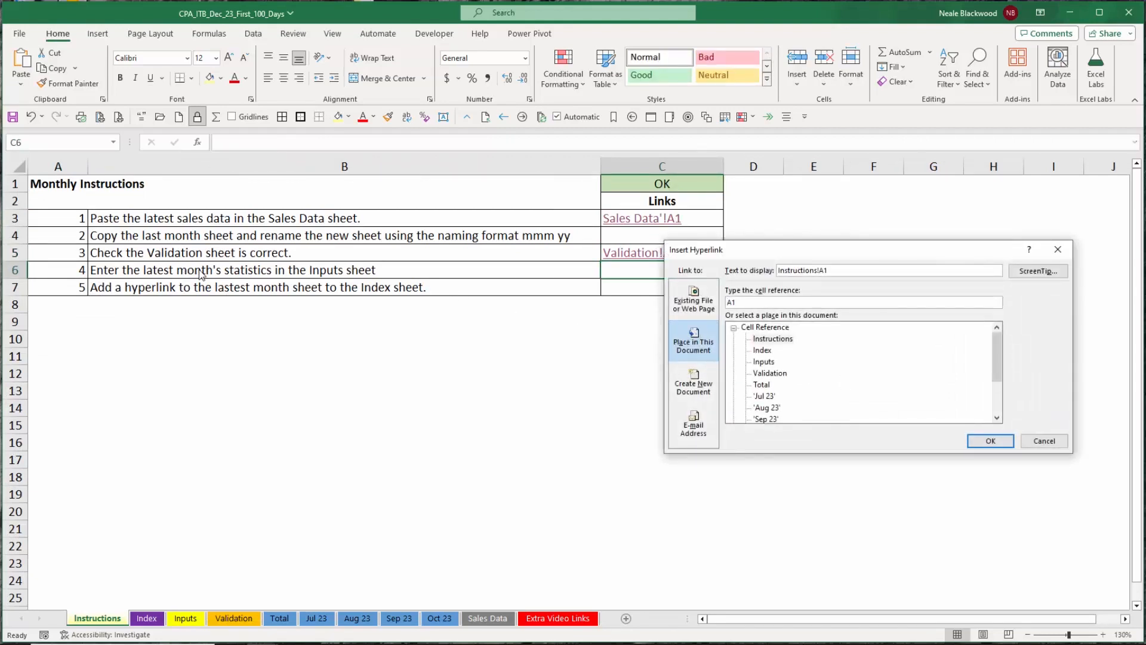
{"action": "left_click", "coordinate": [764, 362]}
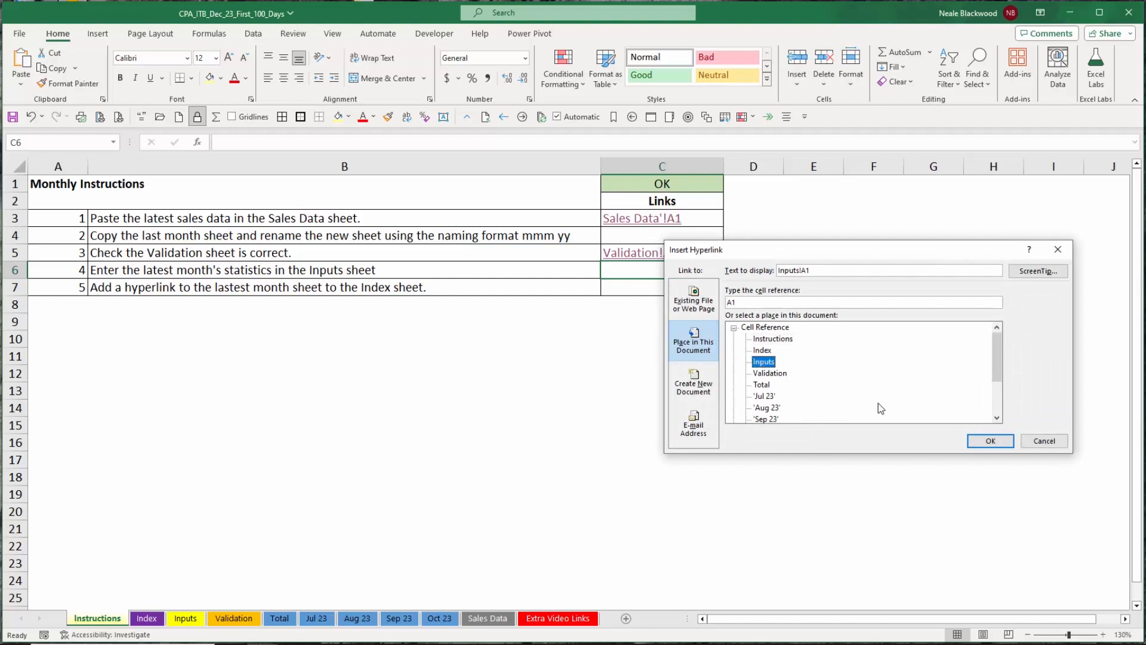
{"action": "left_click", "coordinate": [982, 443]}
{"action": "left_click", "coordinate": [650, 289]}
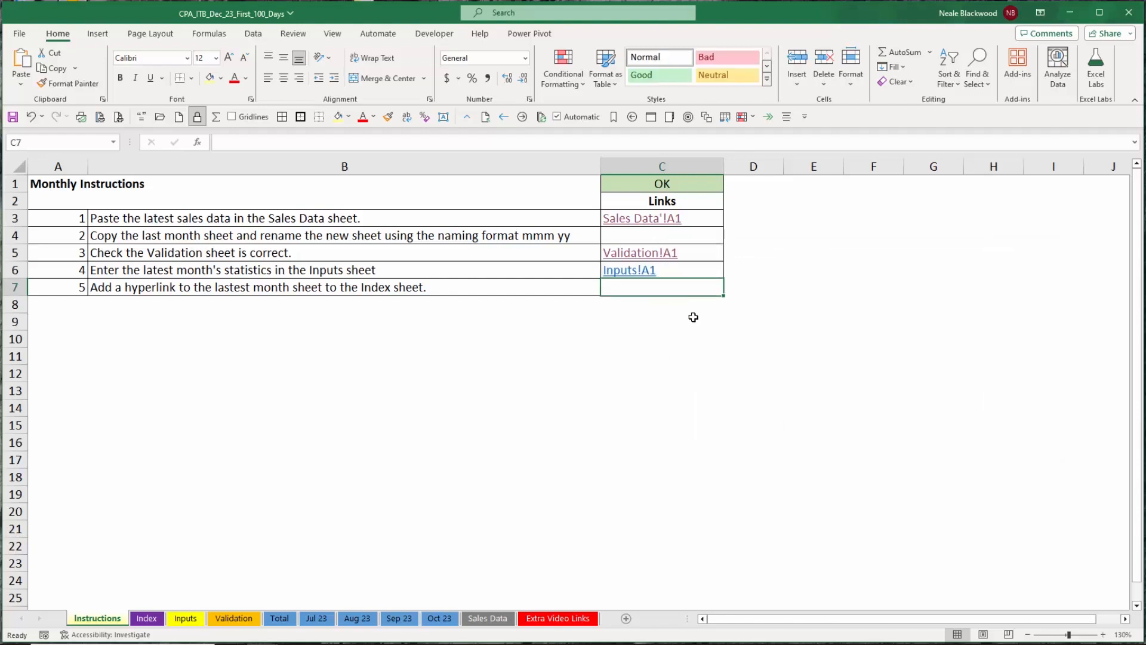
Insert a hyperlink in cell C7 pointing to the Index sheet.
{"action": "key", "text": "ctrl+k"}
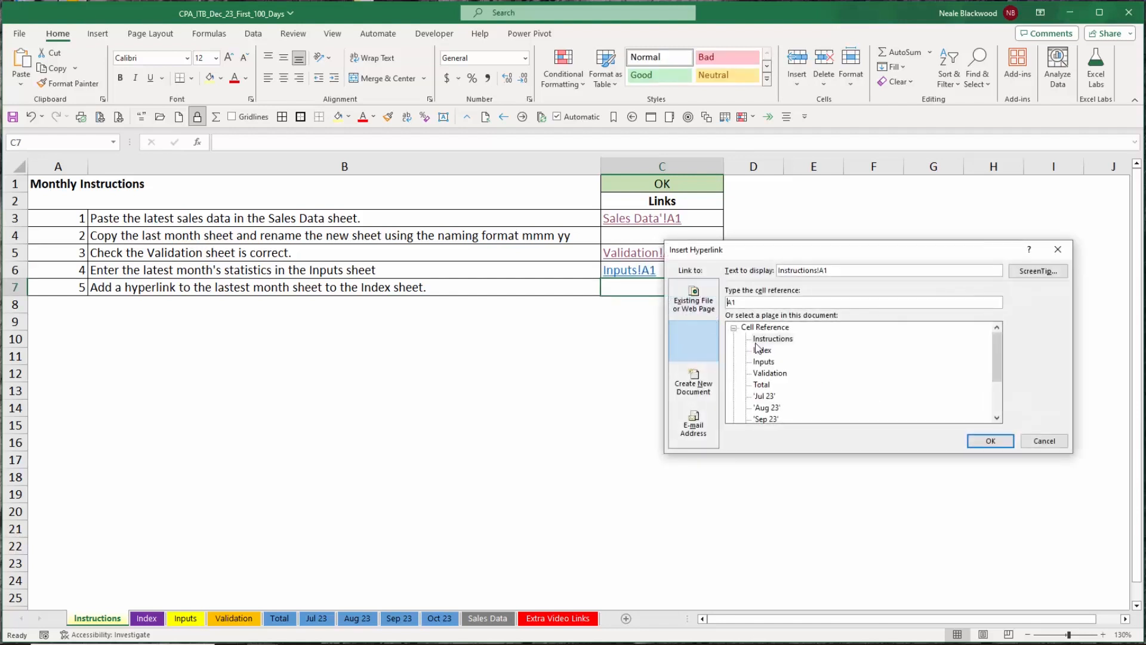
{"action": "left_click", "coordinate": [762, 352]}
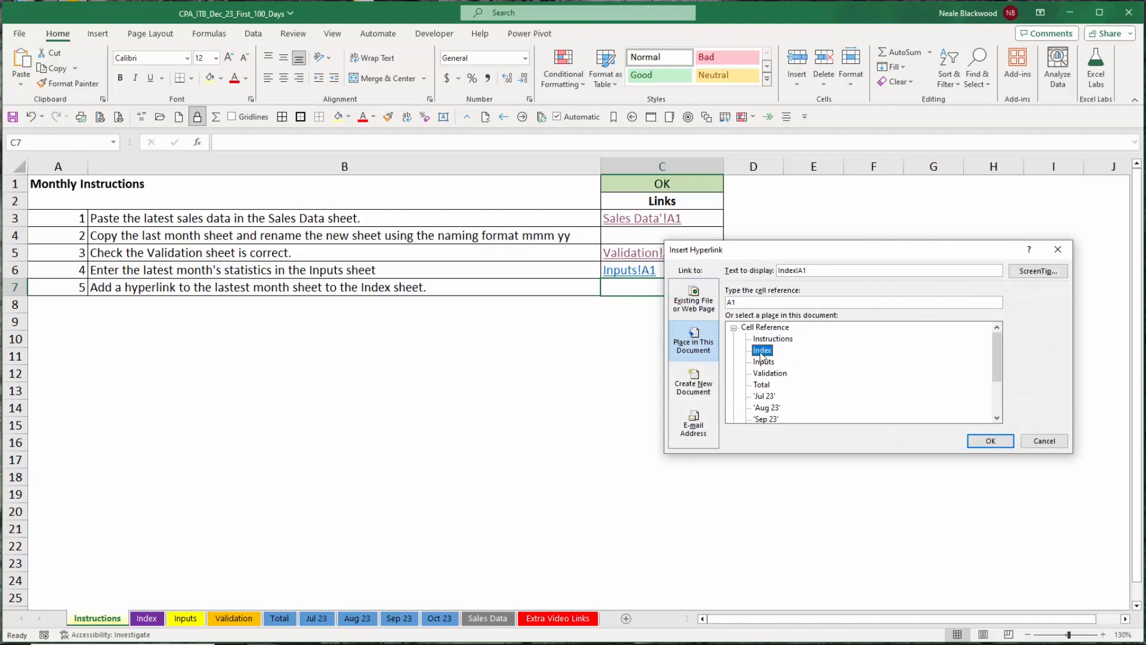
{"action": "left_click", "coordinate": [990, 441]}
{"action": "left_click", "coordinate": [531, 299]}
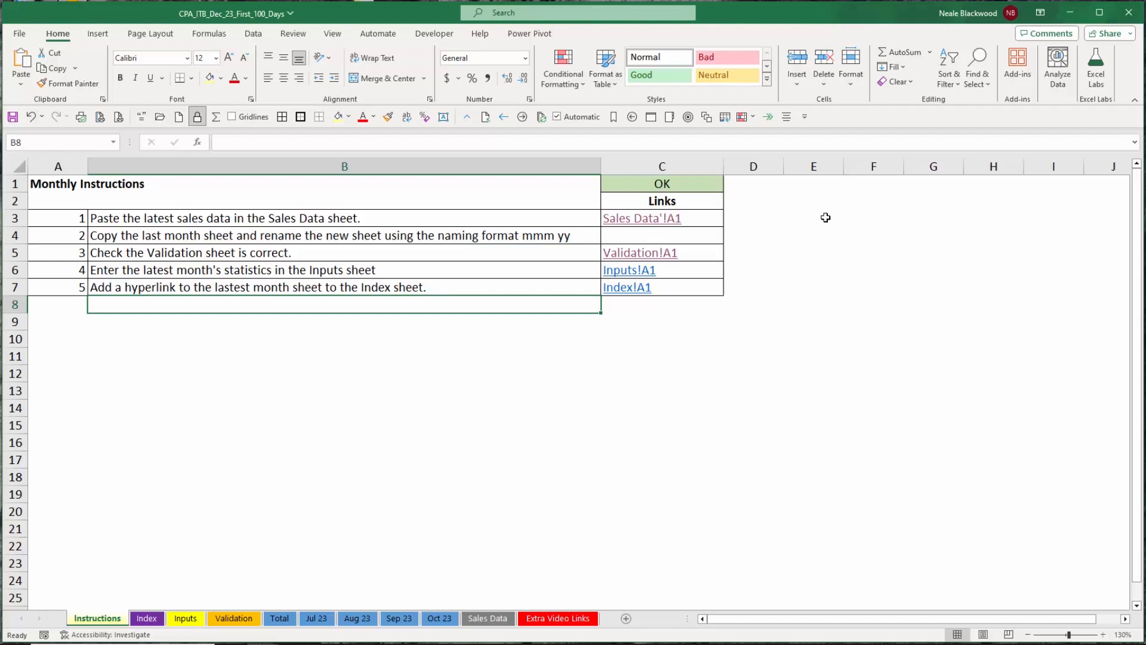
On the Inputs sheet, enter 20 Credit Notes and 3 Complaints for Nov-23.
{"action": "left_click", "coordinate": [204, 623]}
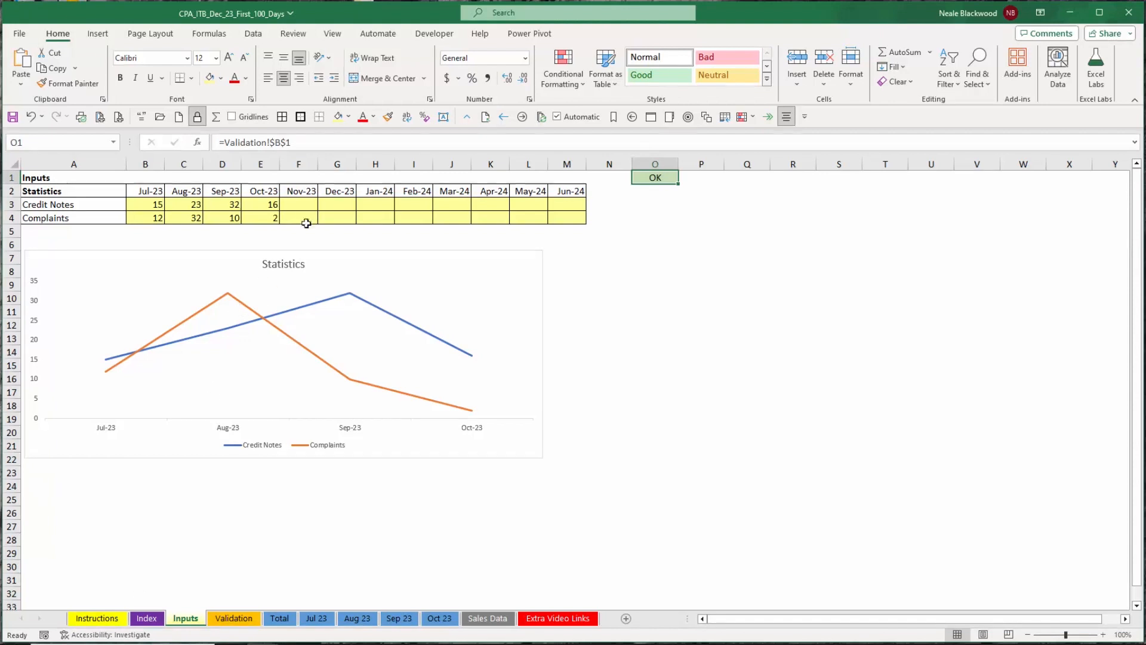
{"action": "left_click", "coordinate": [301, 206]}
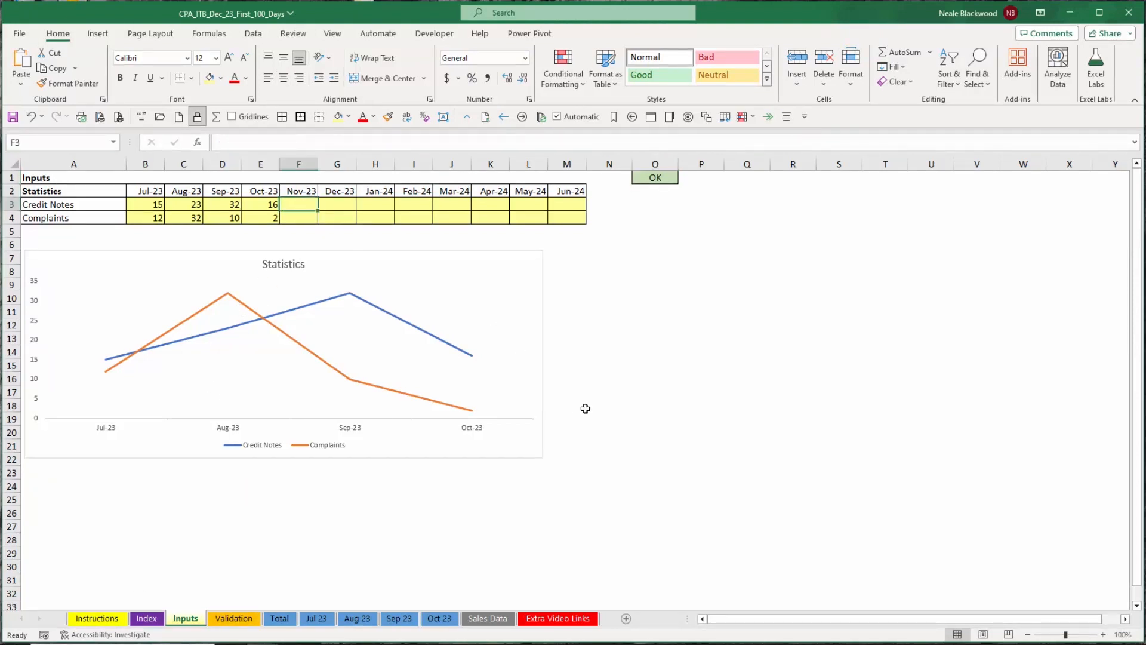
{"action": "type", "text": "20"}
{"action": "key", "text": "Return"}
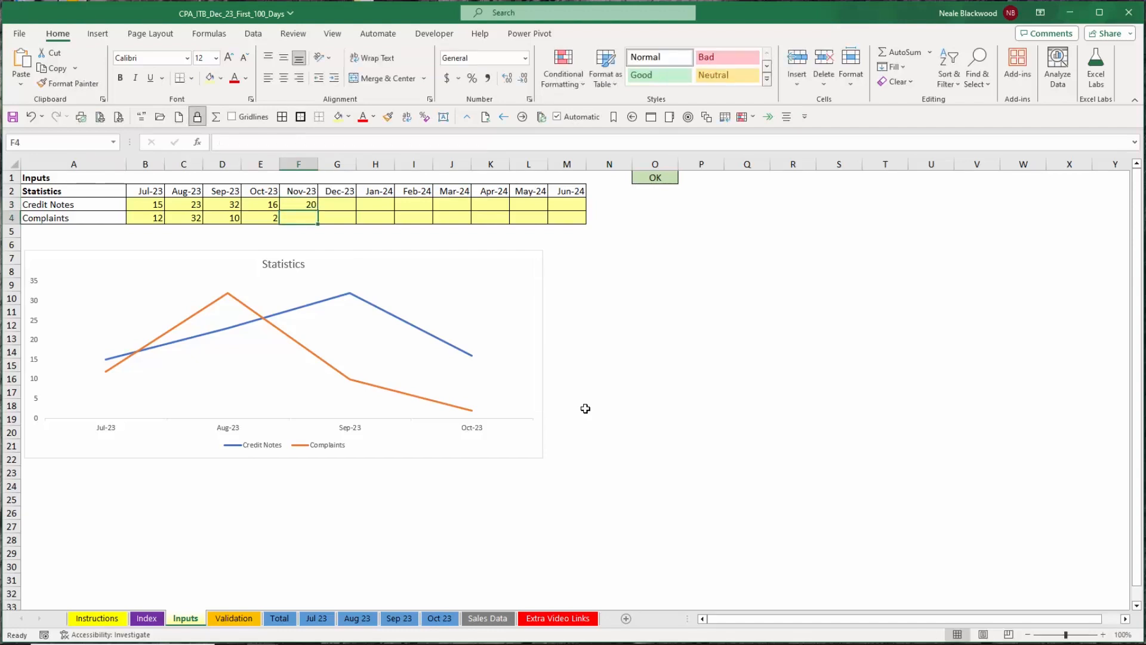
{"action": "type", "text": "3"}
{"action": "key", "text": "ctrl+Return"}
Change the Inputs sheet tab colour to green and return to the Instructions sheet.
{"action": "right_click", "coordinate": [185, 618]}
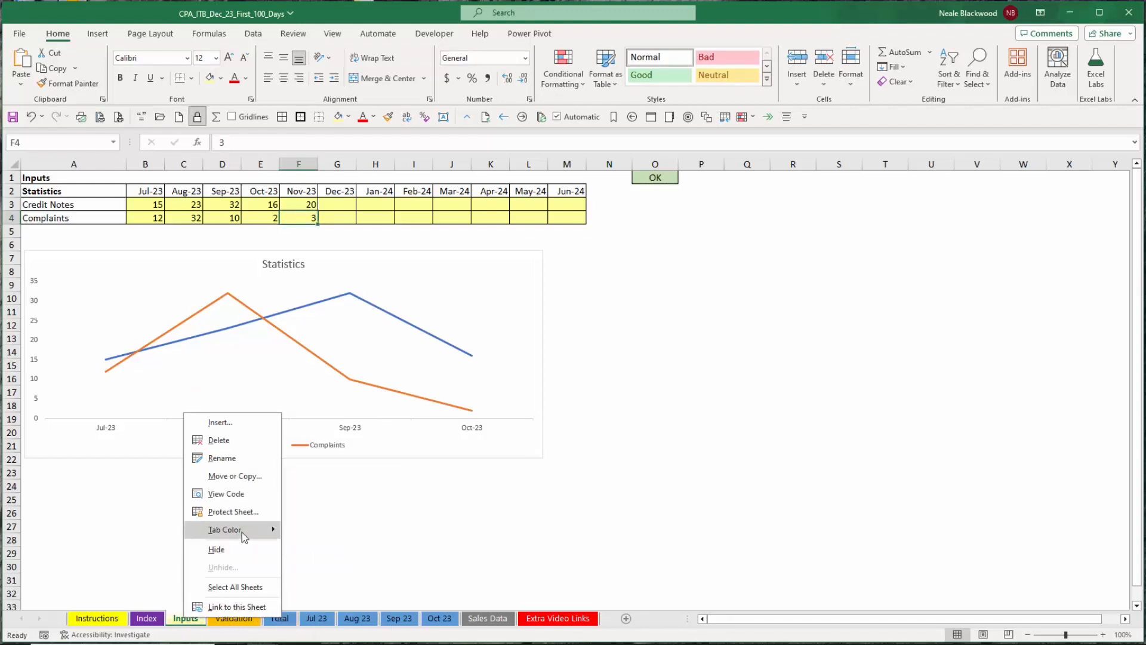
{"action": "mouse_move", "coordinate": [242, 531]}
{"action": "left_click", "coordinate": [330, 553]}
{"action": "left_click", "coordinate": [236, 621]}
{"action": "left_click", "coordinate": [97, 619]}
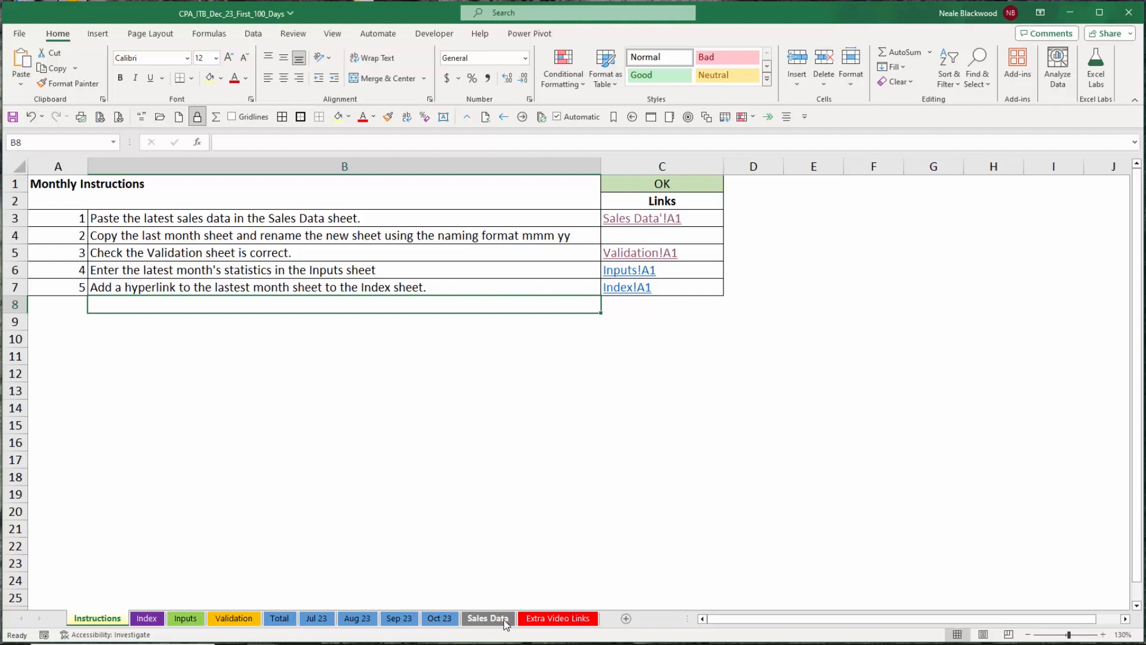
{"action": "right_click", "coordinate": [121, 621]}
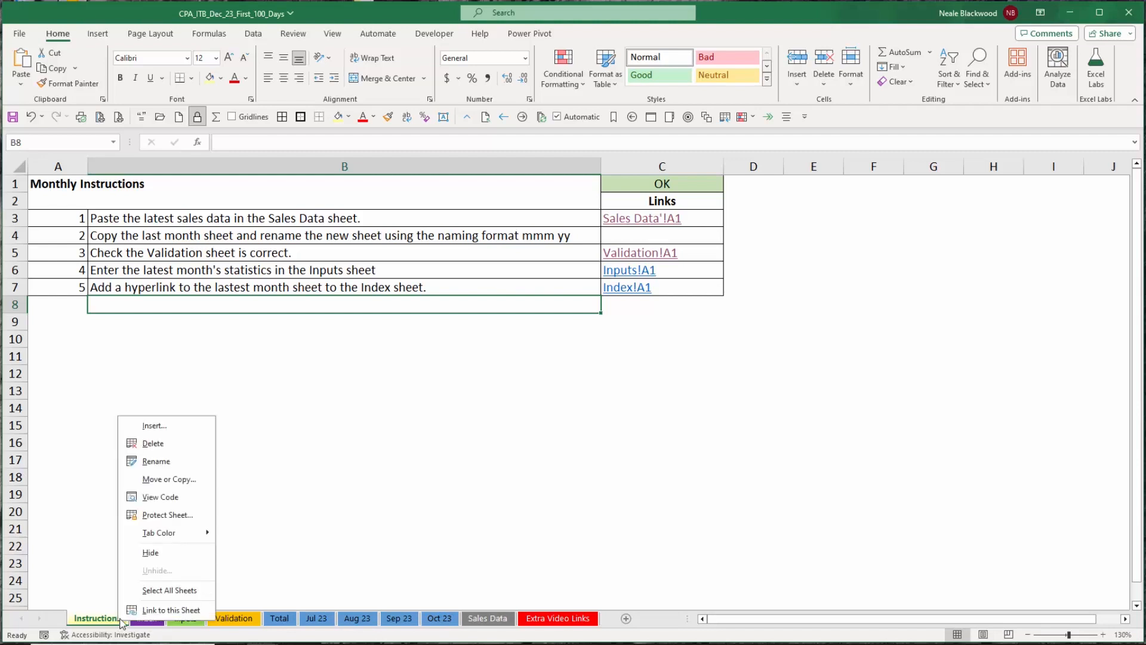
{"action": "mouse_move", "coordinate": [197, 532]}
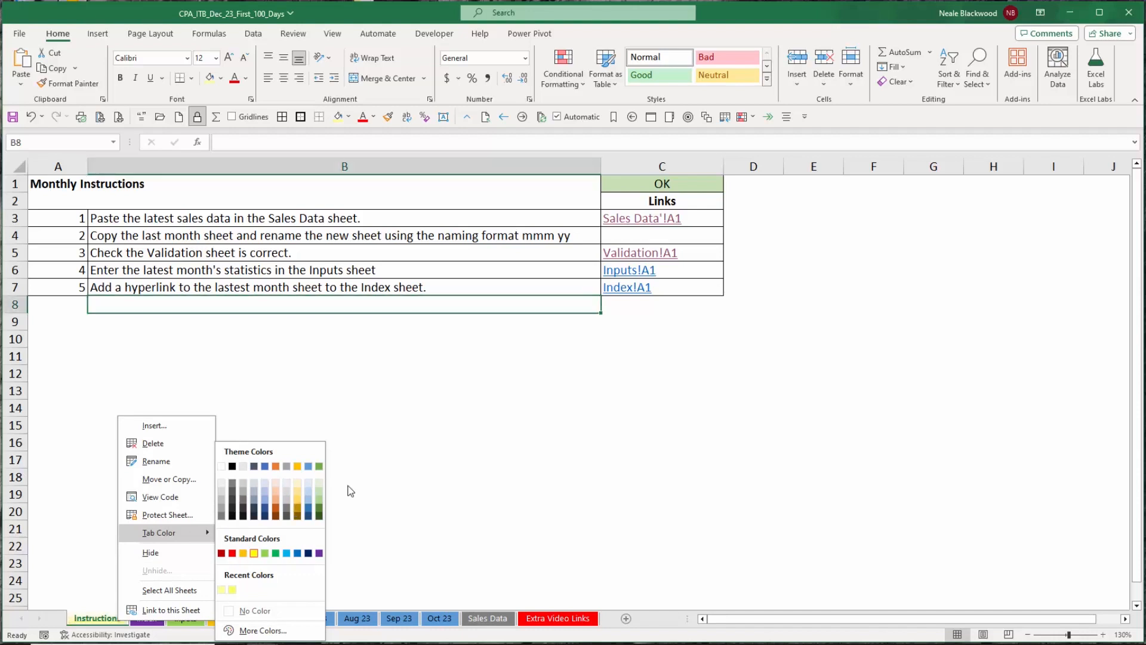
{"action": "key", "text": "Escape"}
{"action": "key", "text": "Escape"}
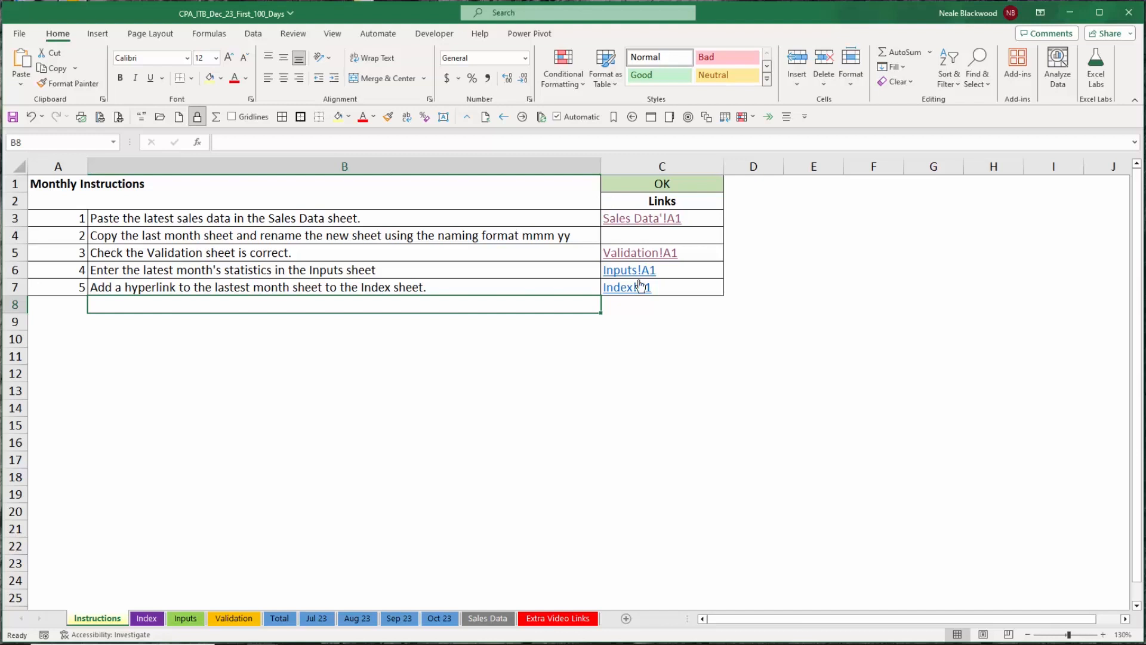
Copy all the data from the Data Nov 23 workbook and switch back to the reporting workbook.
{"action": "left_click", "coordinate": [326, 216]}
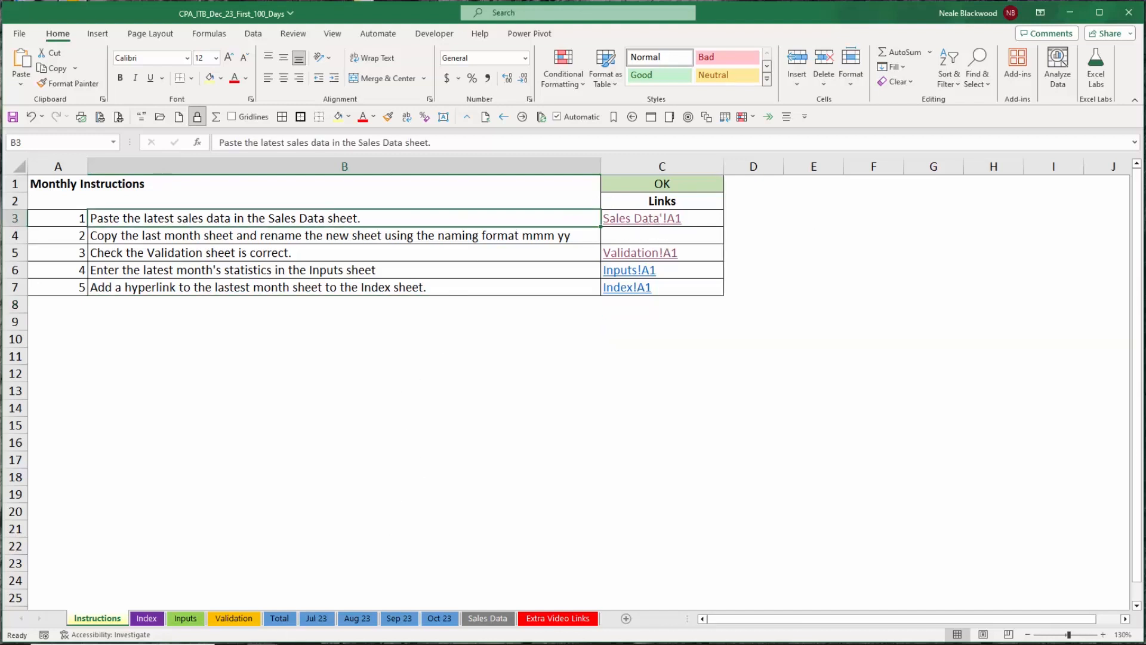
{"action": "mouse_move", "coordinate": [300, 643]}
{"action": "left_click", "coordinate": [353, 597]}
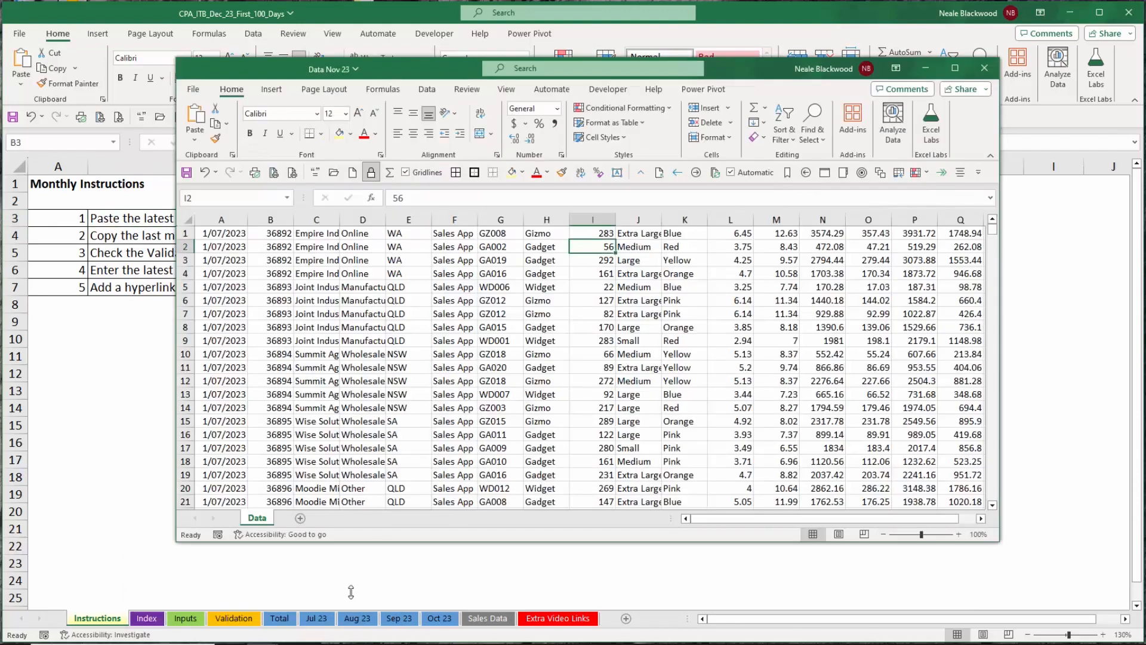
{"action": "left_click", "coordinate": [232, 233]}
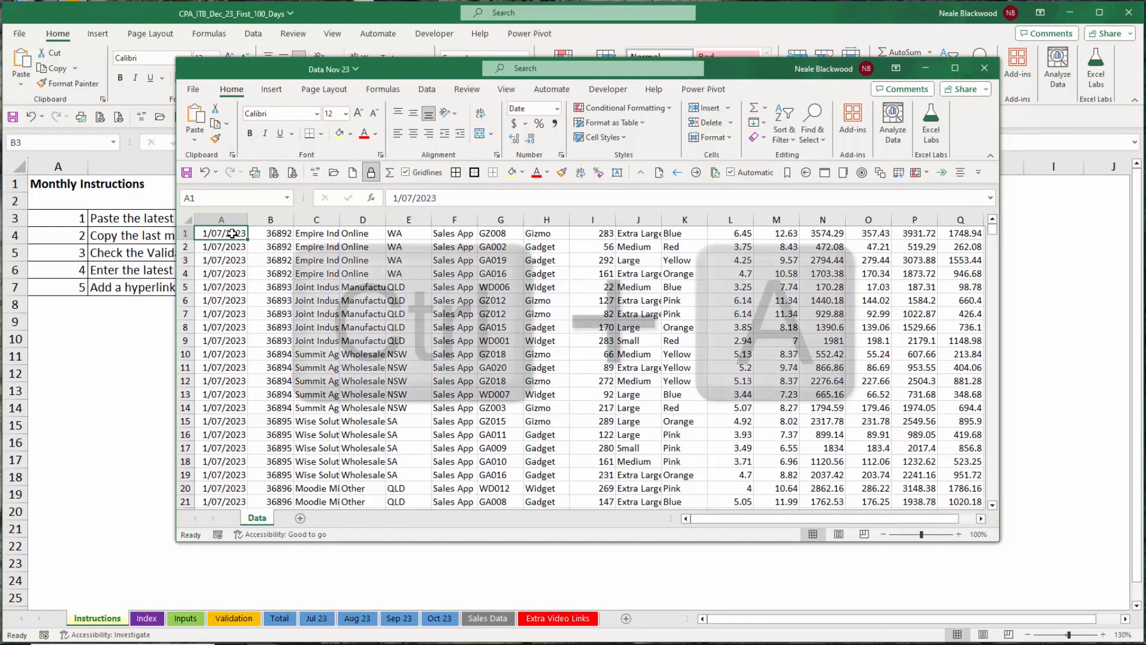
{"action": "key", "text": "ctrl+a"}
{"action": "key", "text": "ctrl+c"}
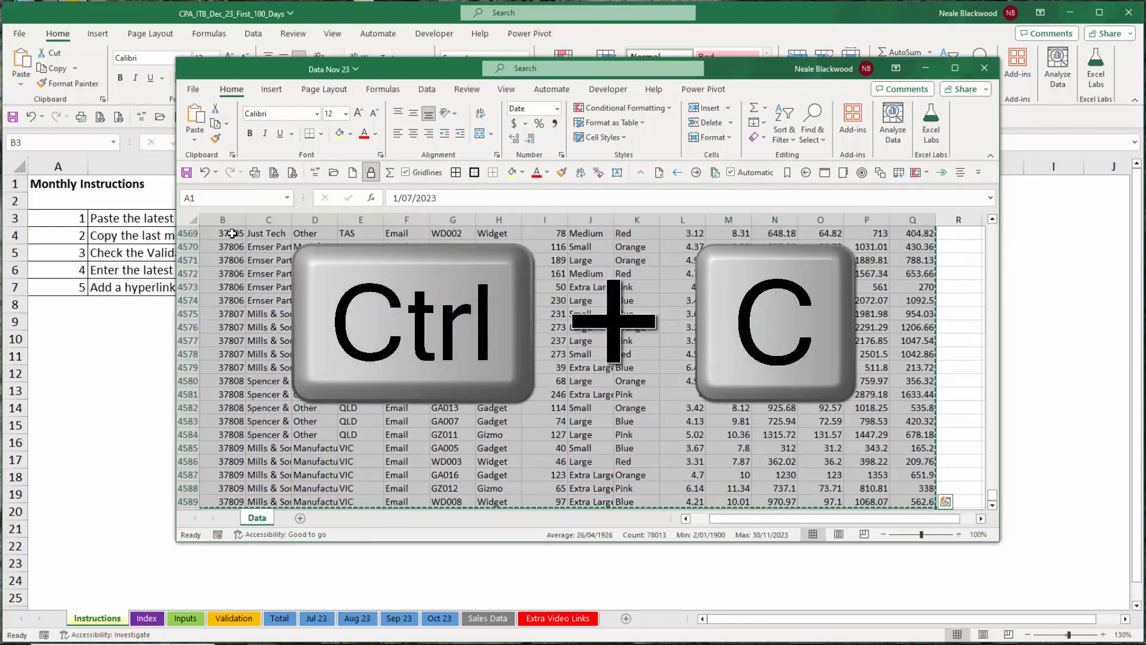
{"action": "key", "text": "alt+Tab"}
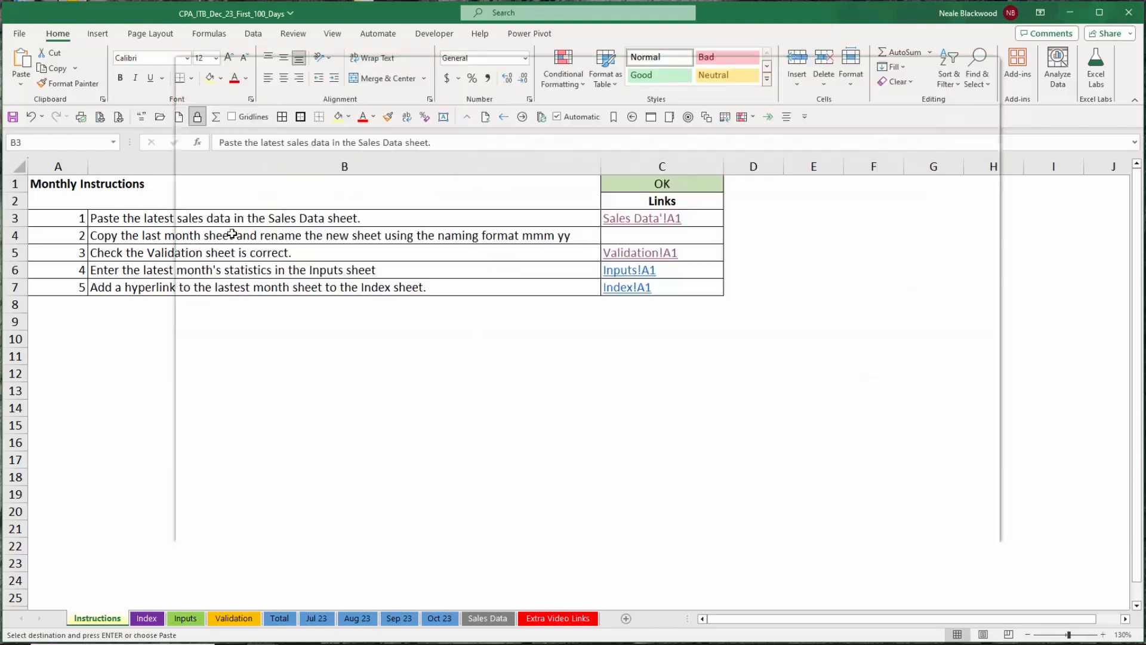
Open the Sales Data sheet through its hyperlink and paste the copied data as values into the table from cell A2.
{"action": "left_click", "coordinate": [644, 219]}
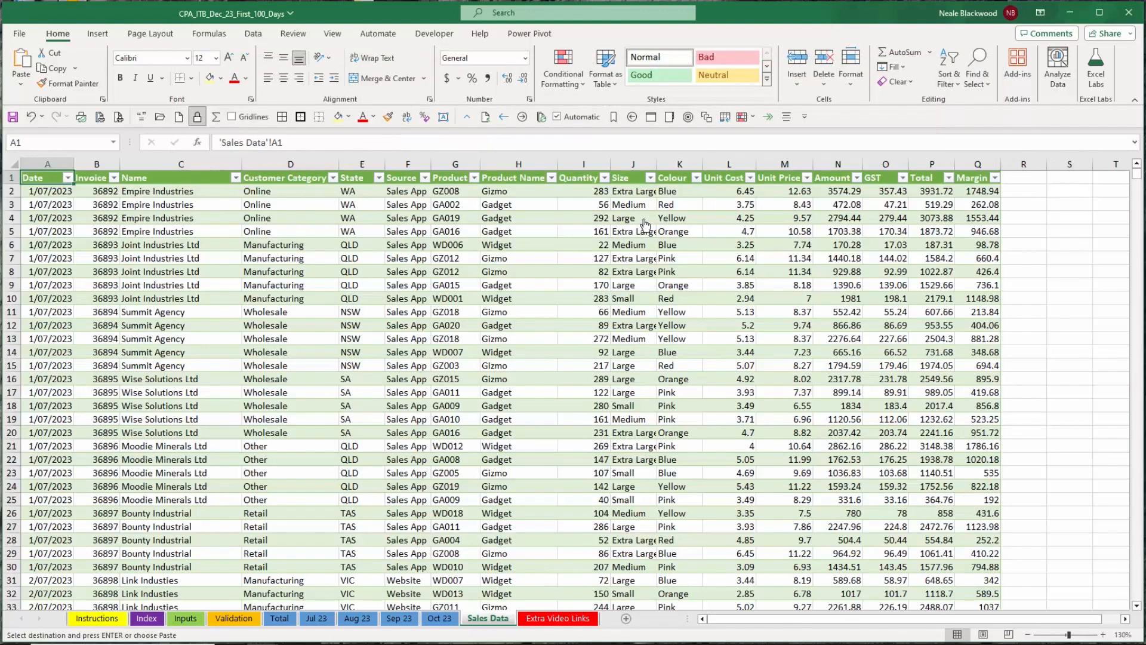
{"action": "left_click", "coordinate": [54, 190]}
{"action": "right_click", "coordinate": [54, 189]}
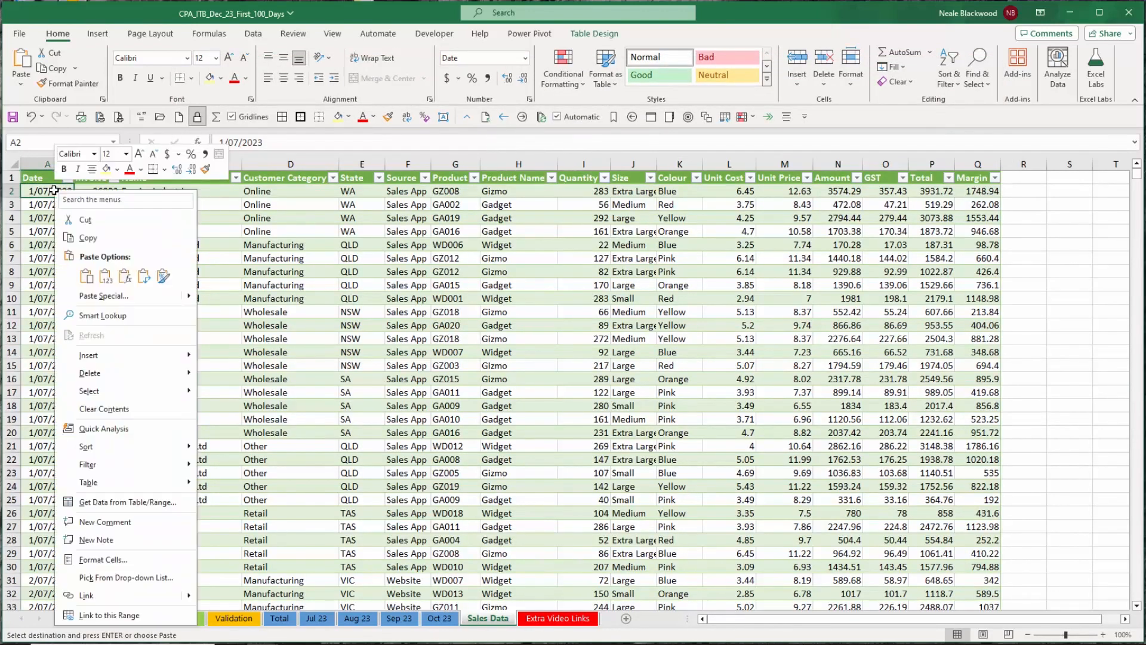
{"action": "left_click", "coordinate": [107, 273]}
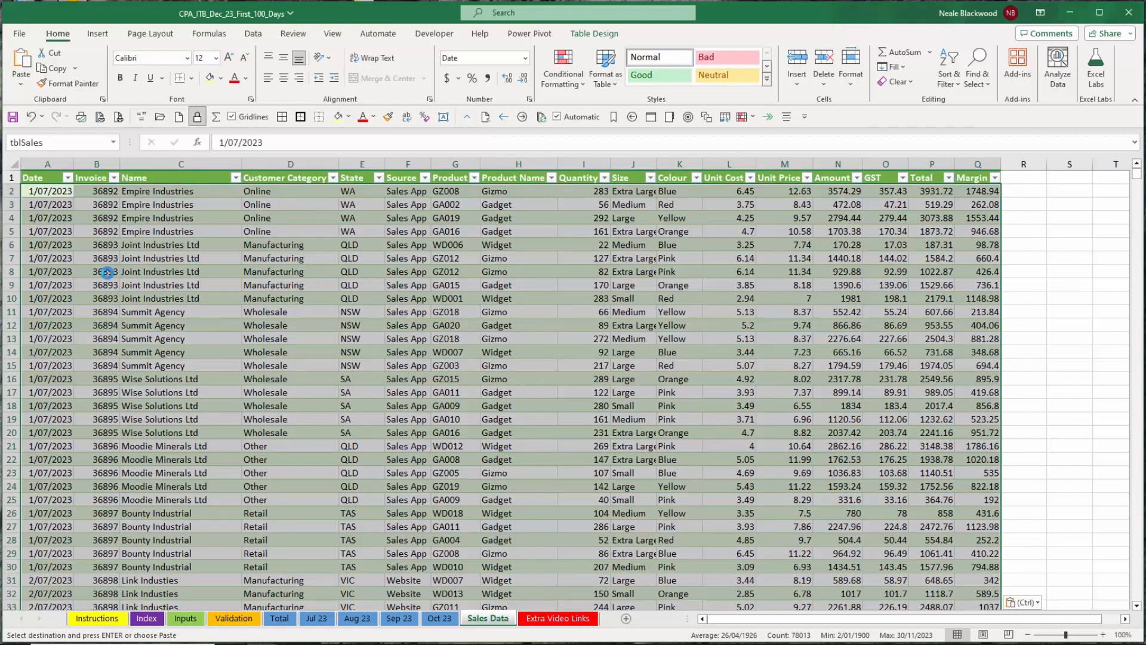
Duplicate the Oct 23 sheet and rename the copy Nov 23.
{"action": "left_click", "coordinate": [440, 619]}
{"action": "left_click", "coordinate": [117, 619]}
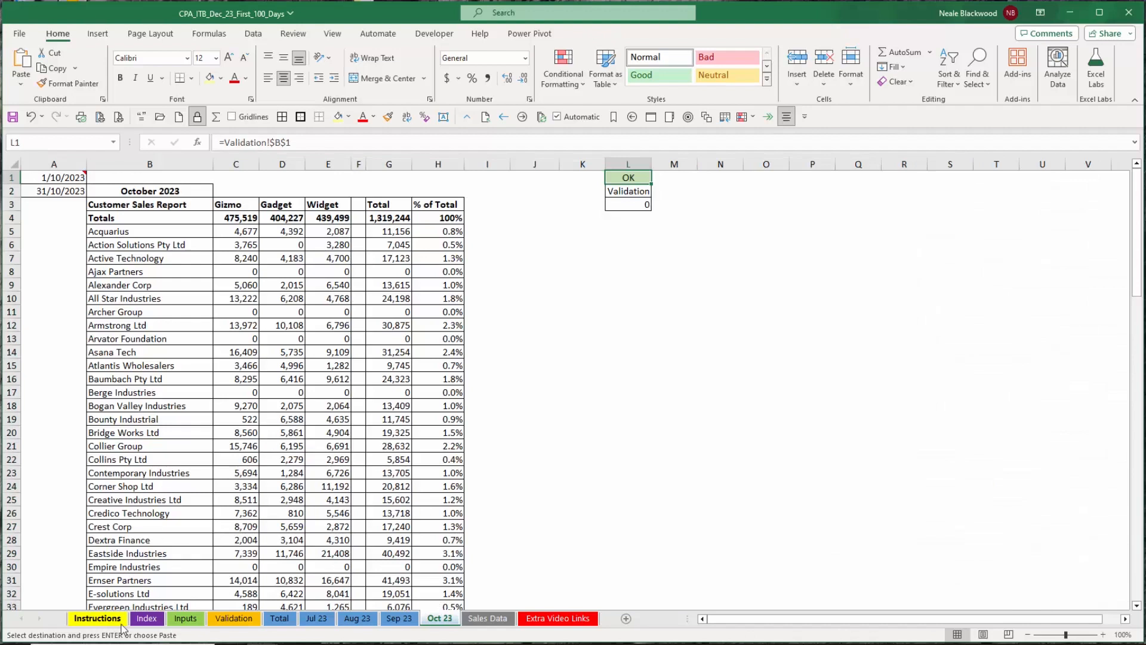
{"action": "left_click", "coordinate": [292, 236]}
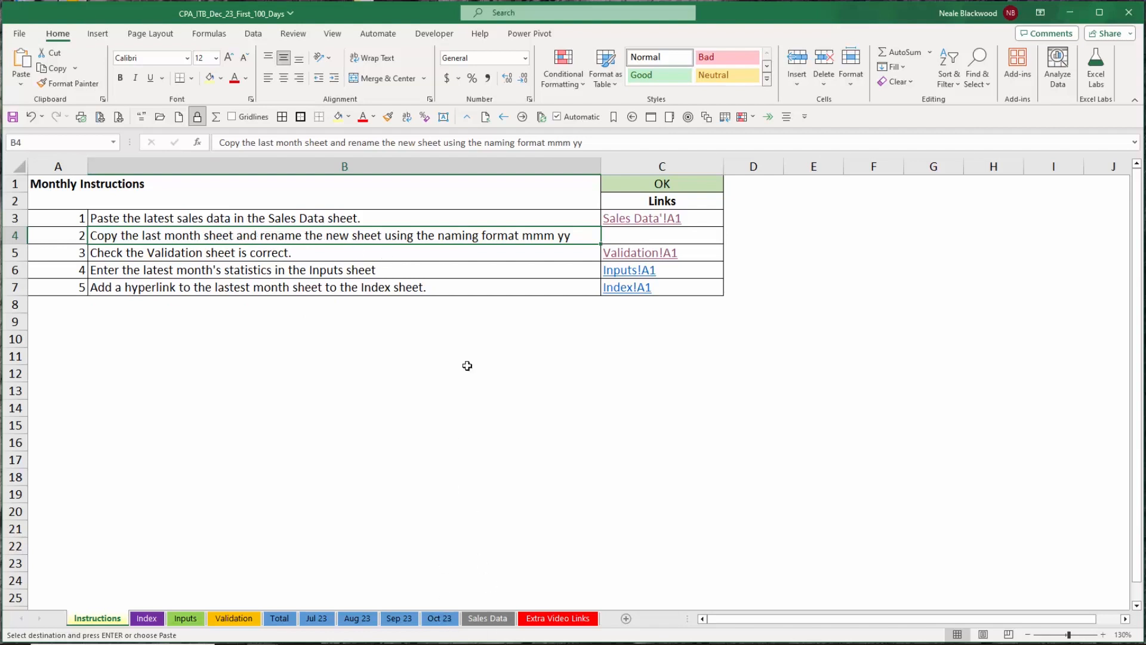
{"action": "left_click", "coordinate": [442, 618]}
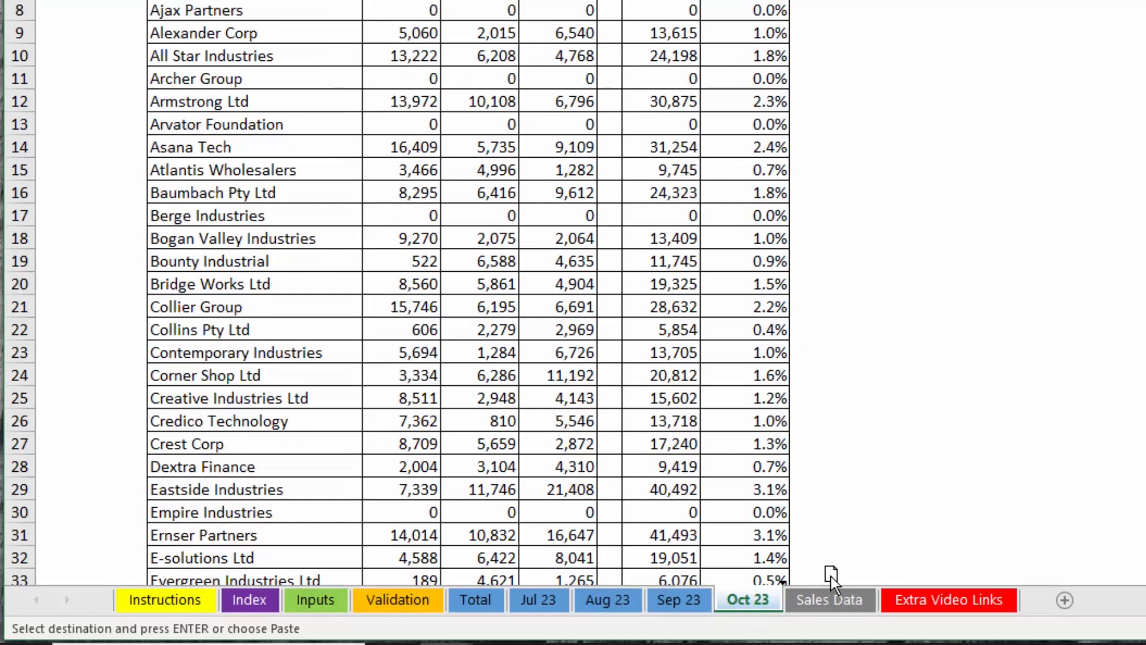
{"action": "key", "text": "ctrl"}
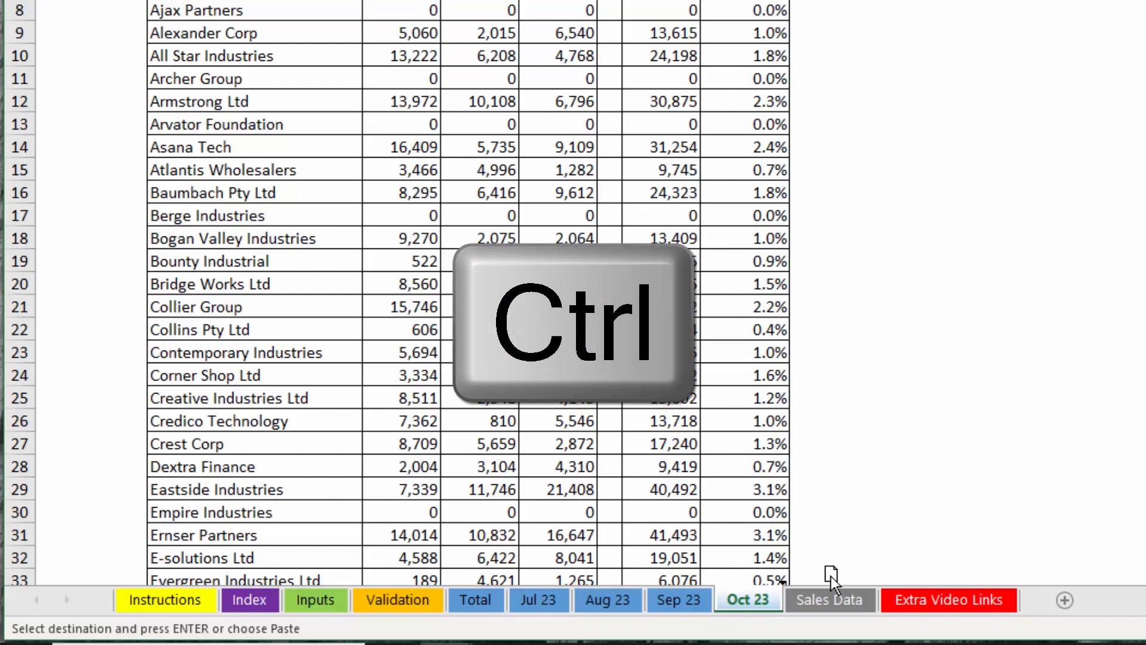
{"action": "left_click_drag", "start_coordinate": [831, 576], "coordinate": [831, 576]}
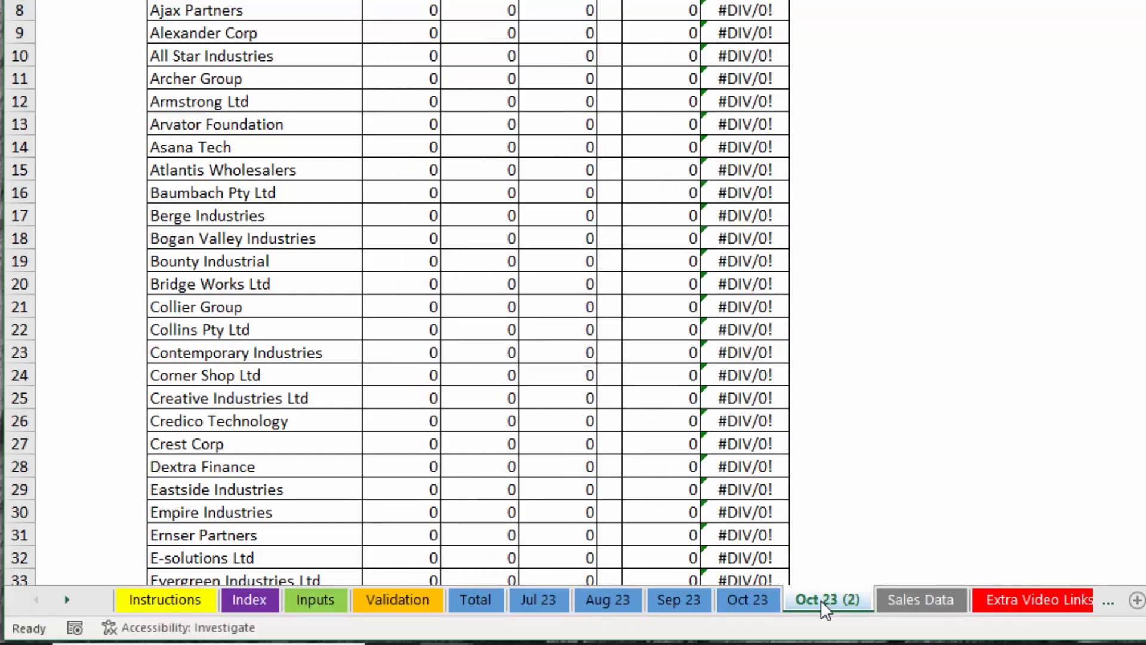
{"action": "double_click", "coordinate": [822, 602]}
{"action": "type", "text": "Nov 23"}
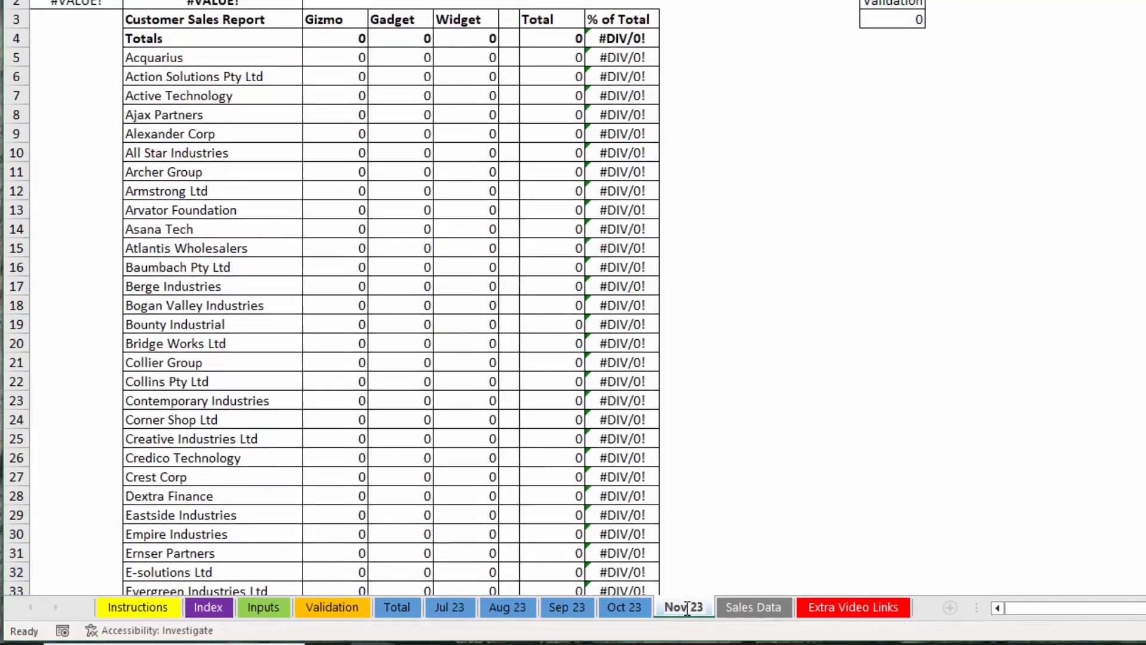
{"action": "key", "text": "Return"}
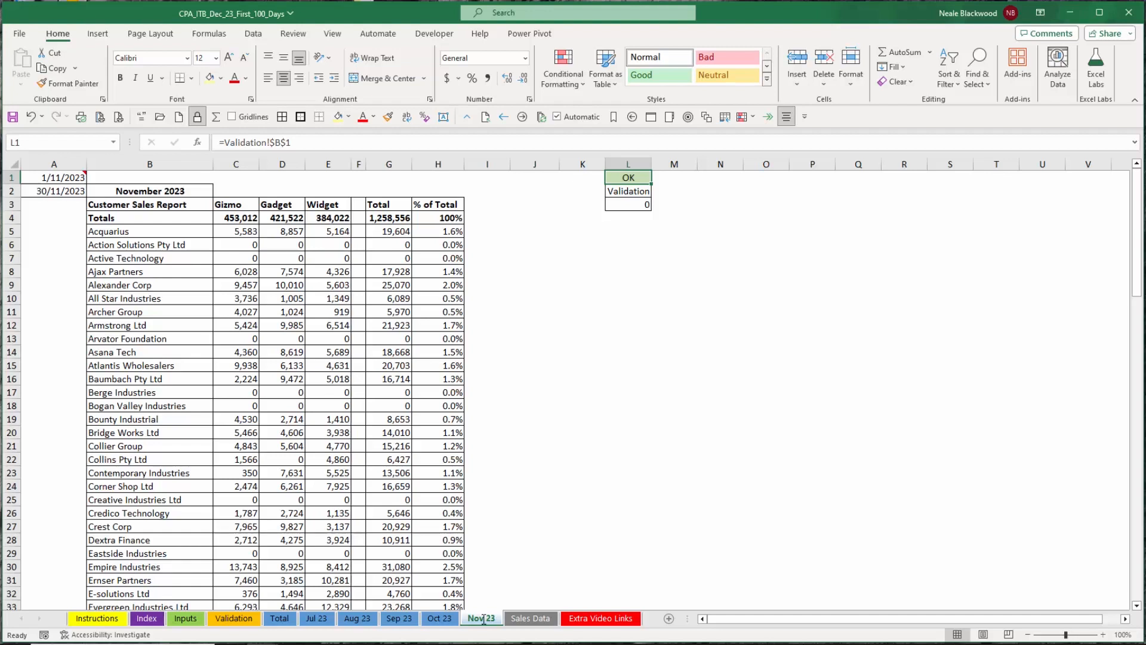
Examine the date, title and validation formulas on the Nov 23 sheet and the checks on the Validation sheet.
{"action": "left_click", "coordinate": [492, 474]}
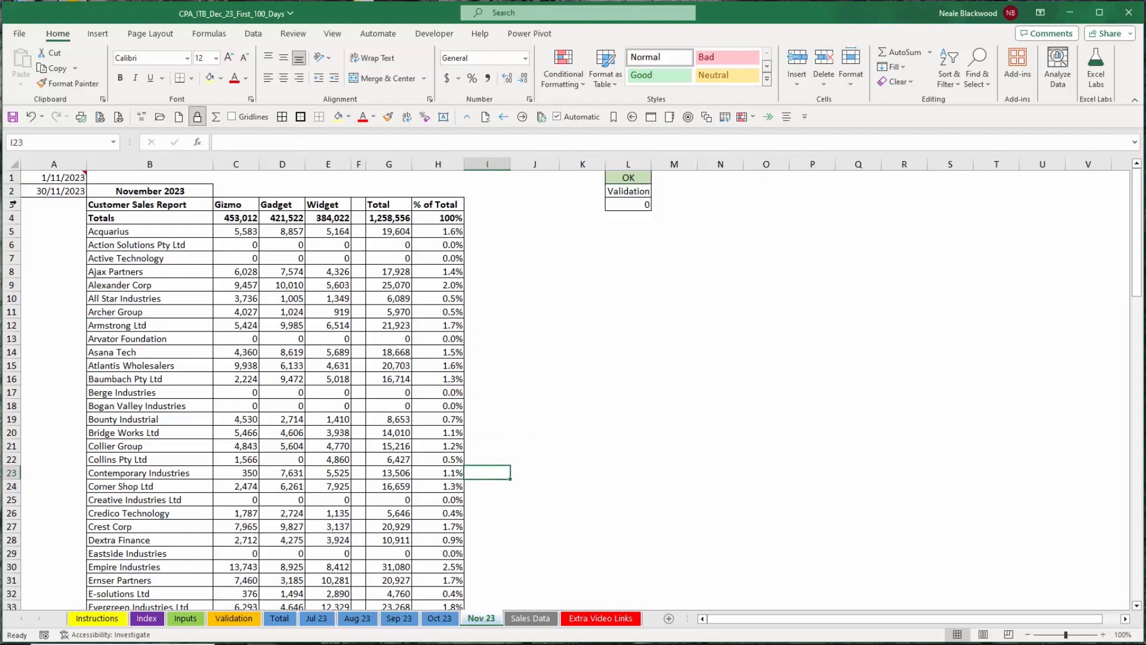
{"action": "left_click", "coordinate": [45, 176]}
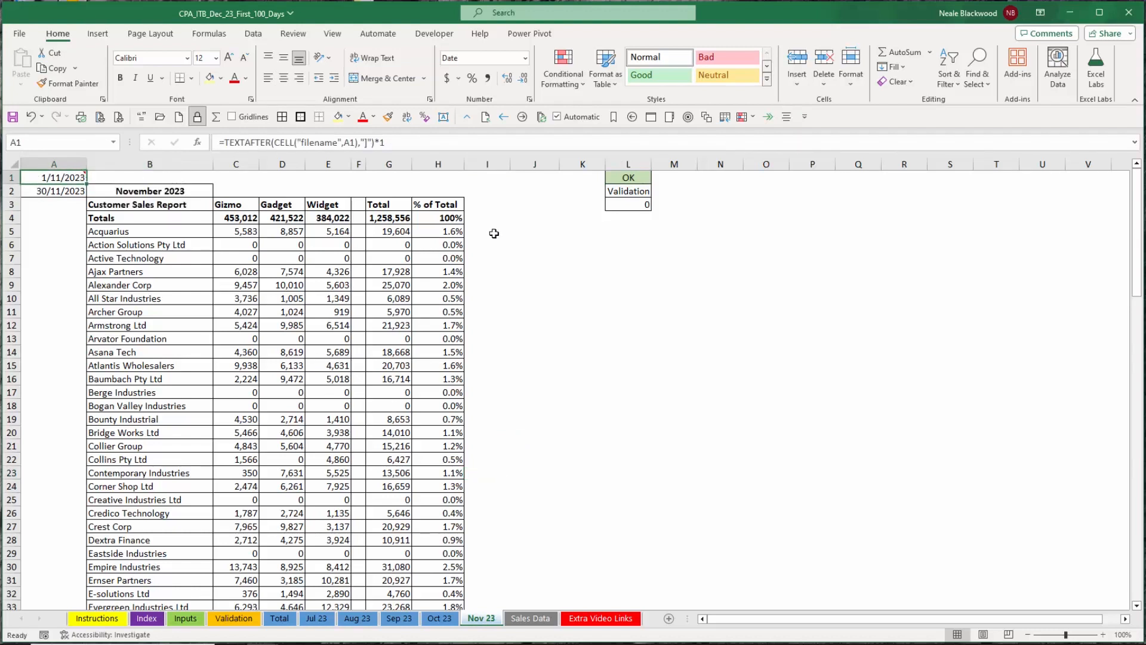
{"action": "left_click", "coordinate": [159, 179]}
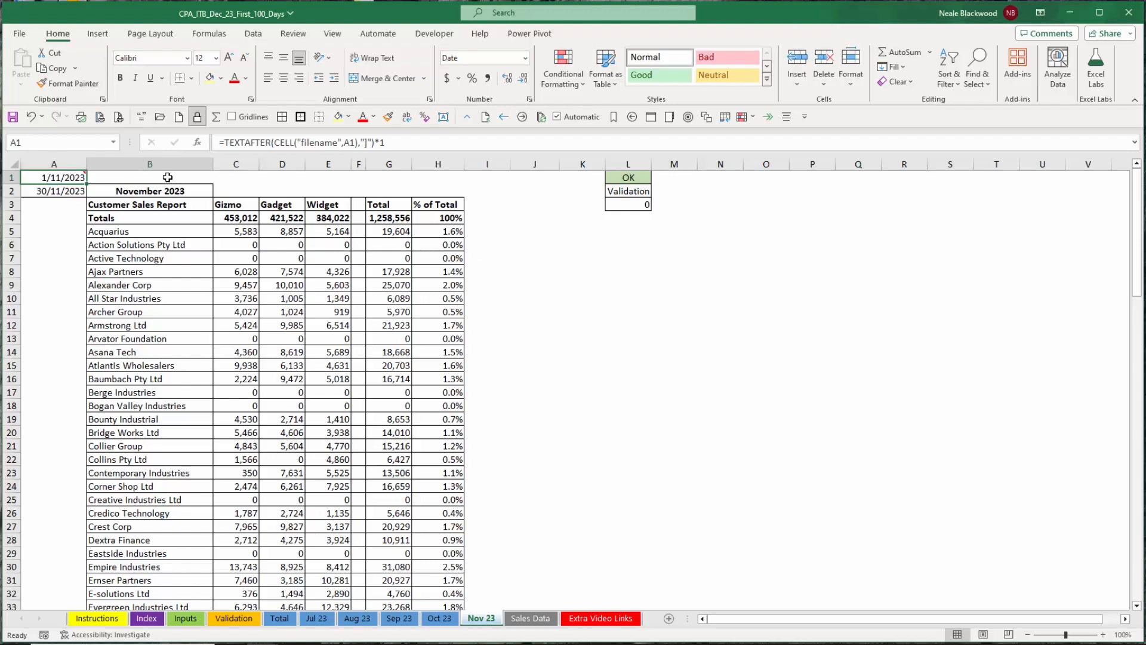
{"action": "left_click", "coordinate": [627, 192]}
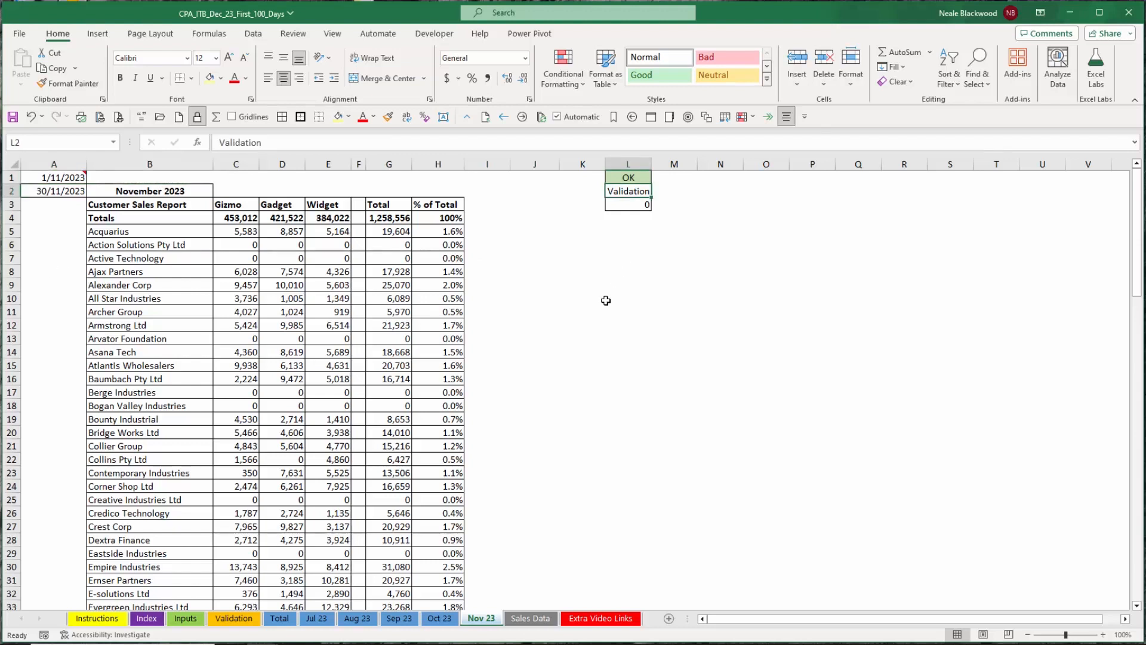
{"action": "left_click", "coordinate": [637, 206]}
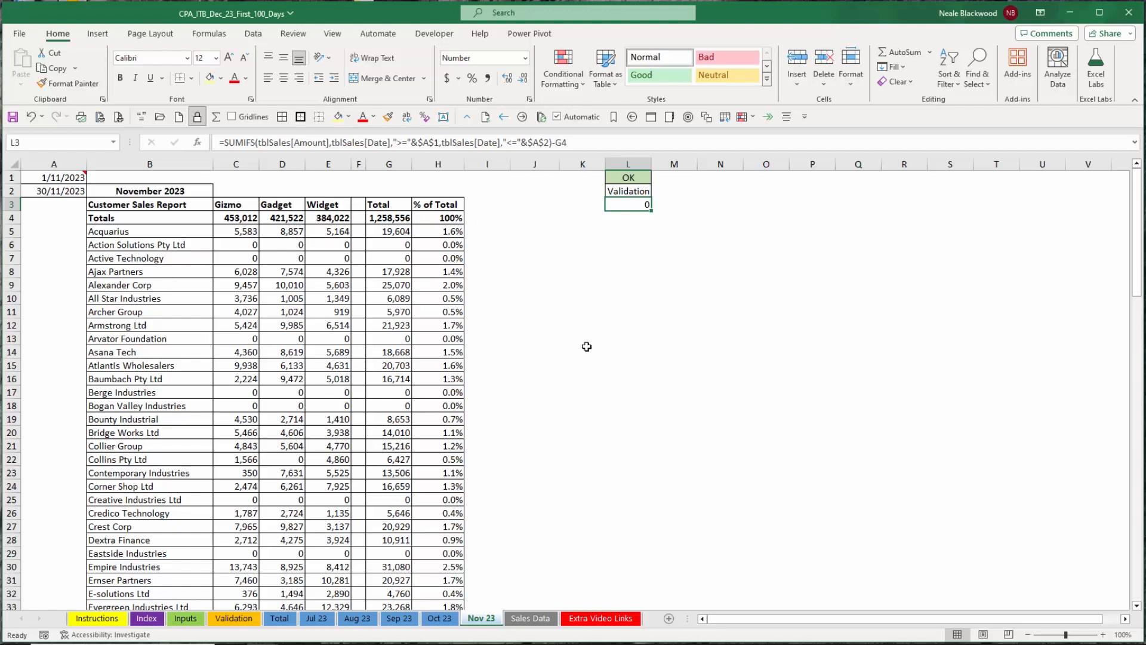
{"action": "left_click", "coordinate": [246, 621]}
{"action": "left_click_drag", "start_coordinate": [165, 230], "coordinate": [215, 298]}
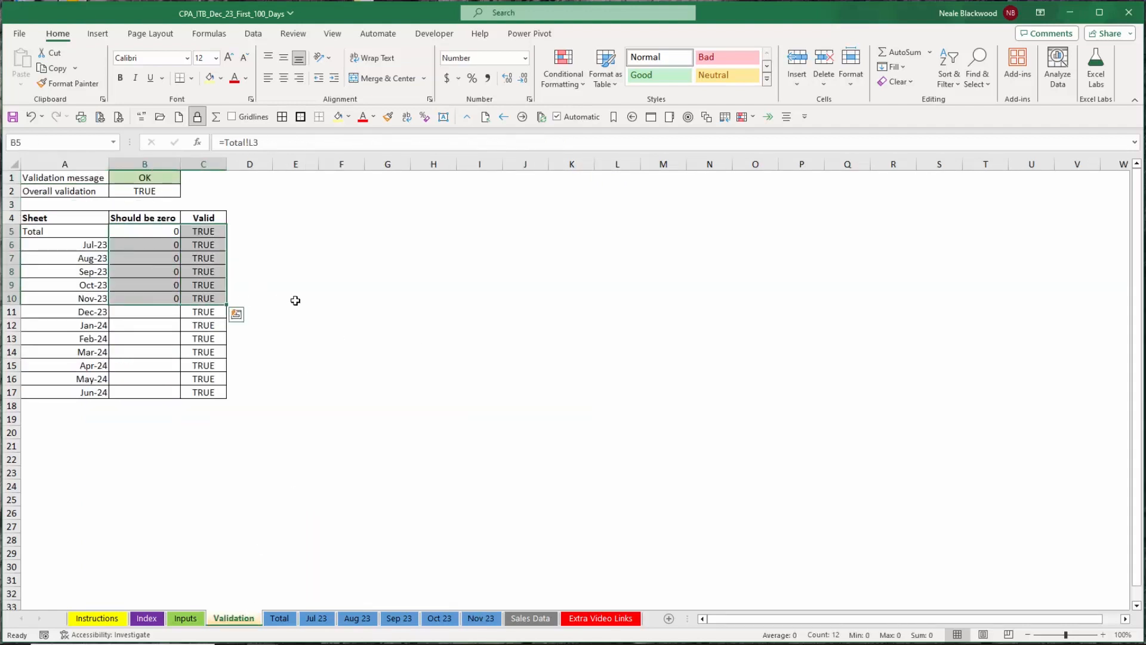
{"action": "left_click_drag", "start_coordinate": [216, 231], "coordinate": [208, 392]}
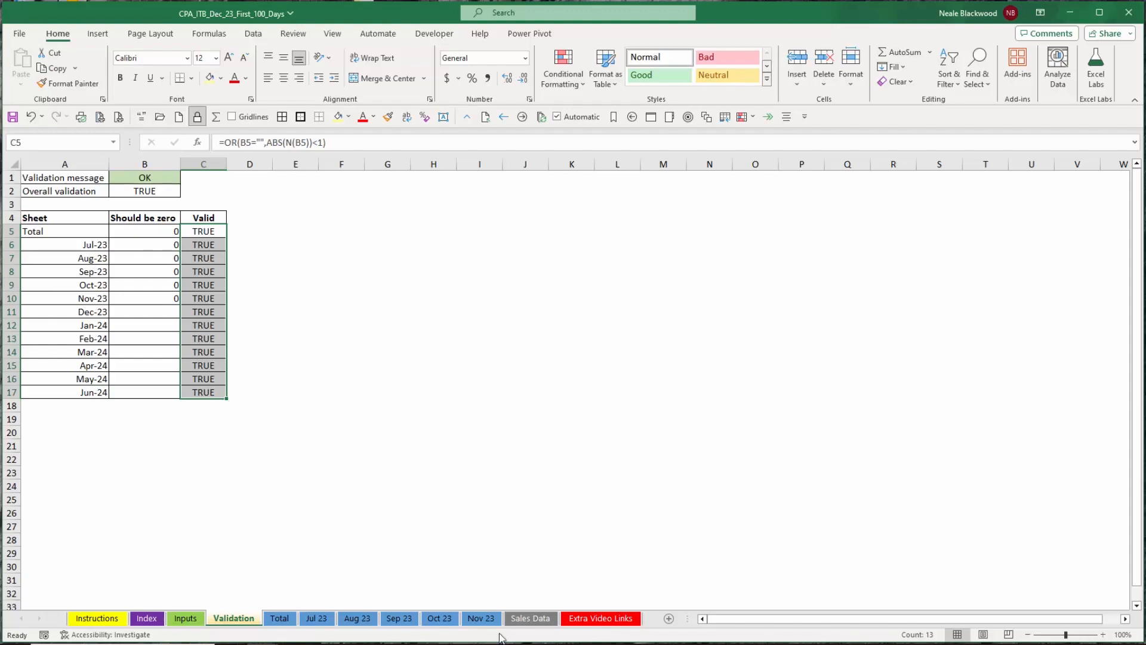
{"action": "left_click", "coordinate": [482, 619]}
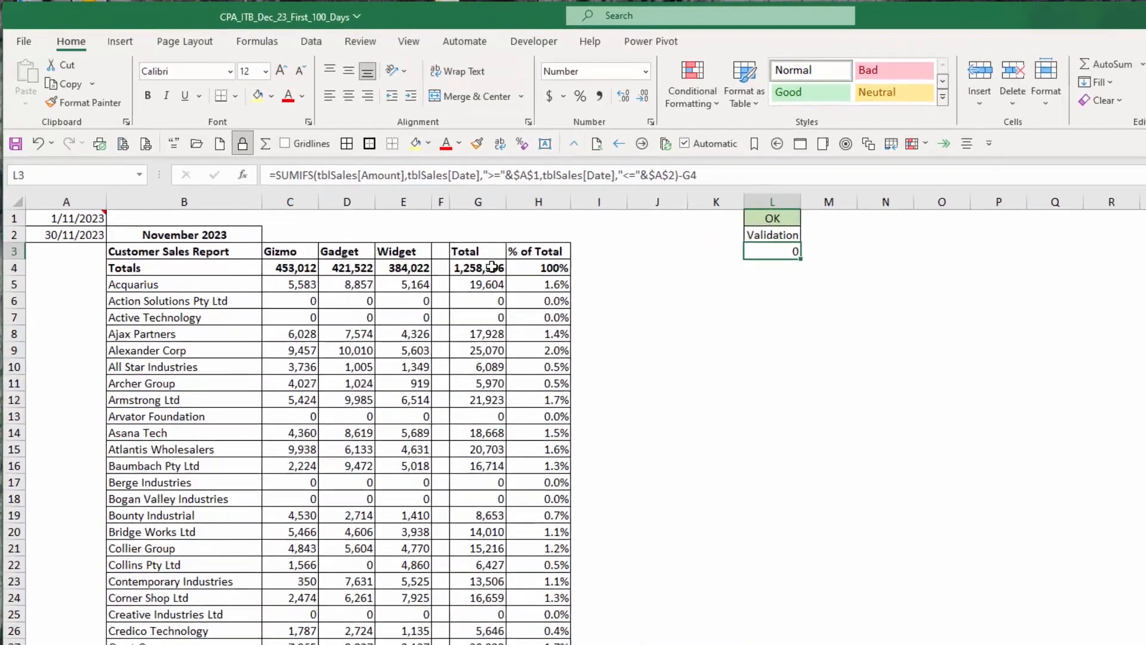
Delete the total formula in cell G4 of the Nov 23 sheet and review the validation result on the Validation sheet.
{"action": "left_click", "coordinate": [394, 218]}
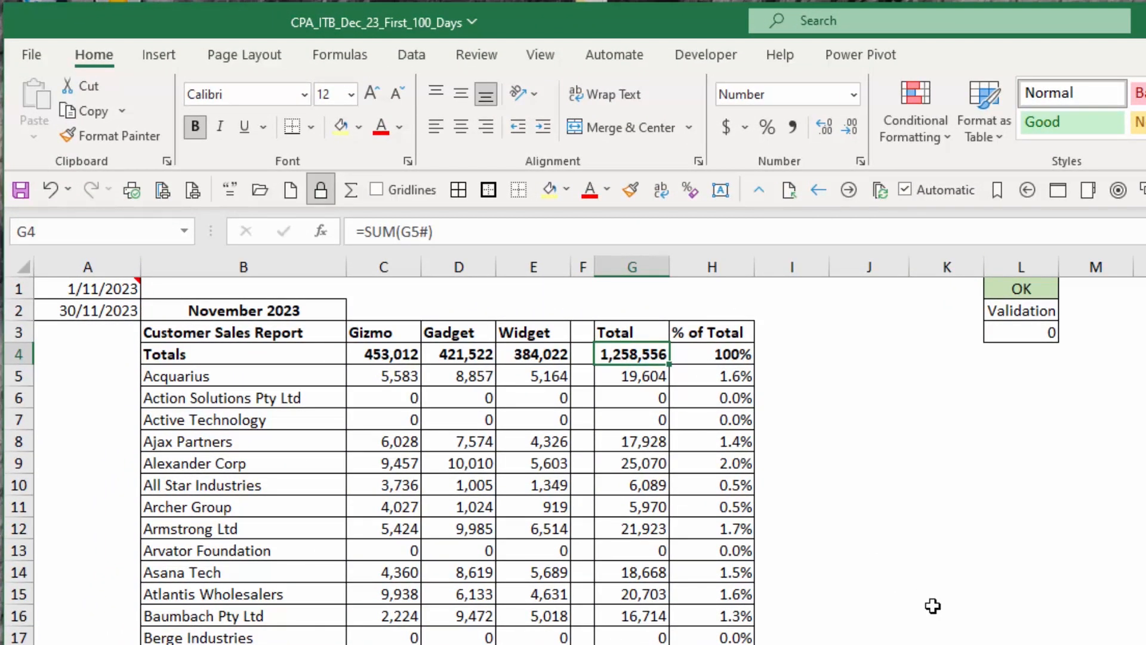
{"action": "key", "text": "Delete"}
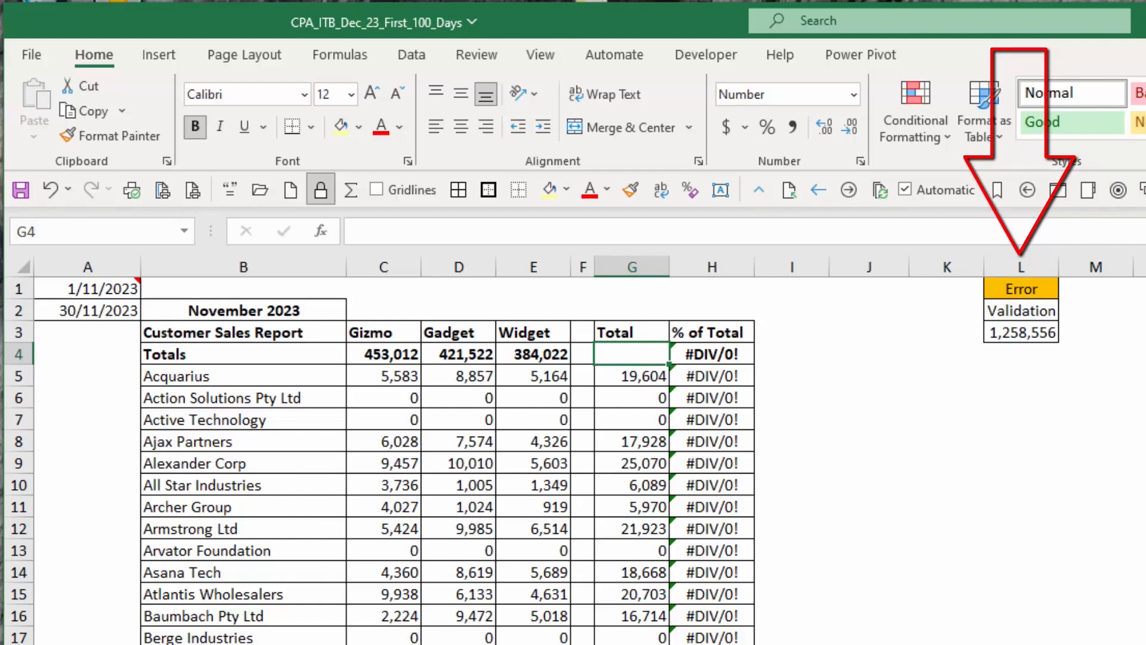
{"action": "left_click", "coordinate": [608, 643]}
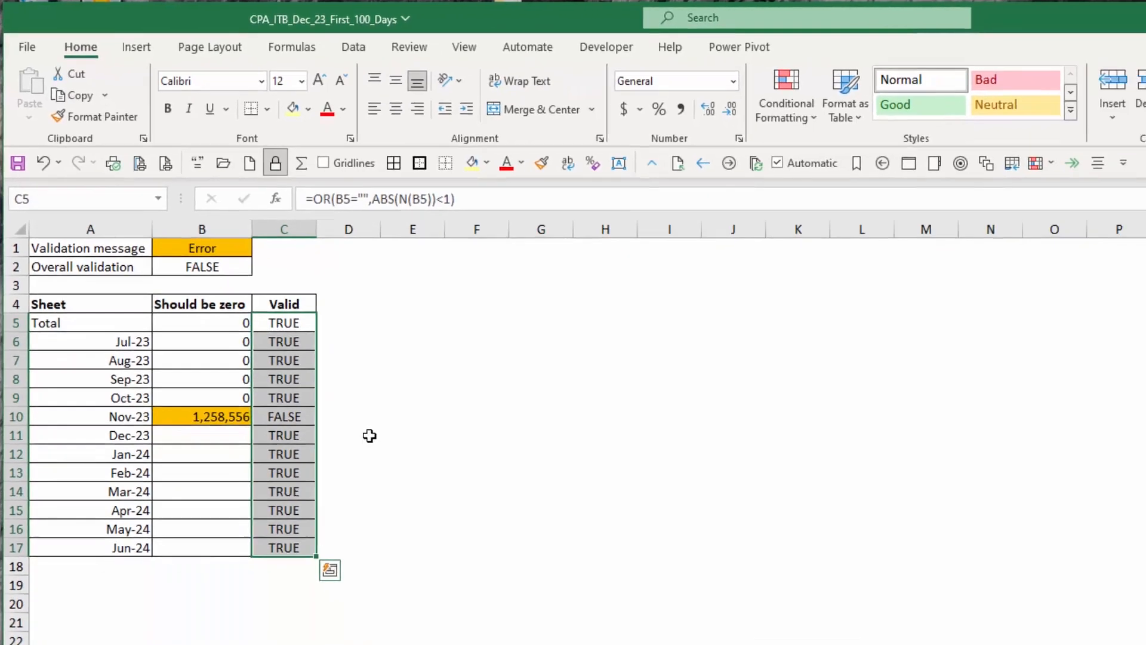
{"action": "left_click", "coordinate": [406, 333]}
{"action": "left_click", "coordinate": [283, 288]}
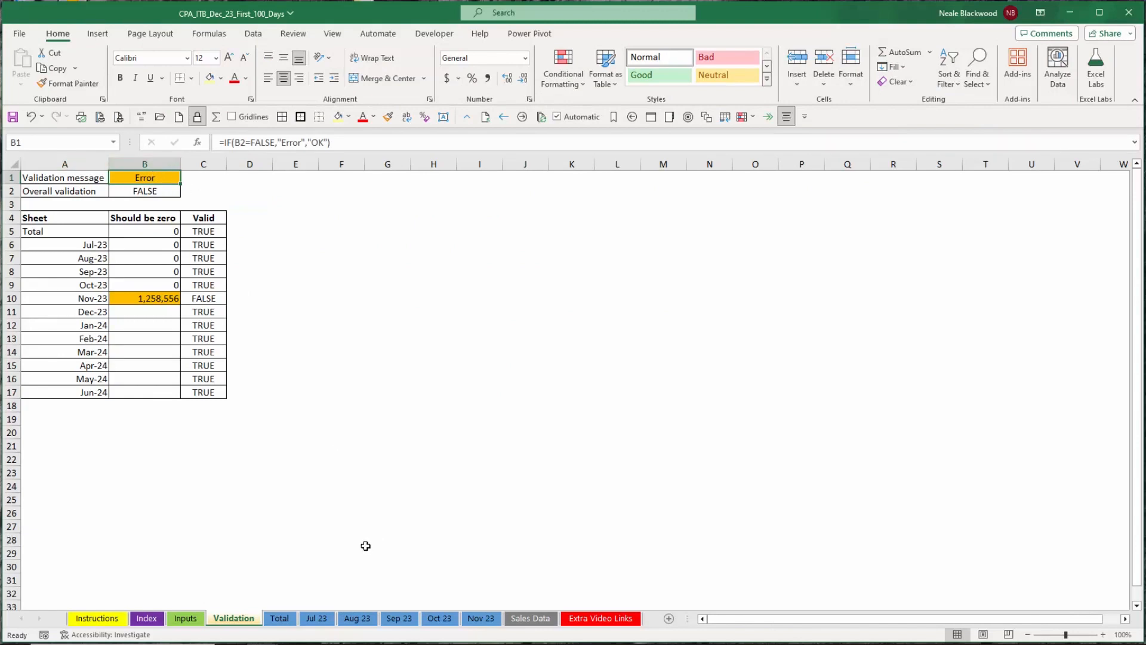
Trace the Oct 23 validation cell back to its source on the Validation sheet and go back to Oct 23.
{"action": "left_click", "coordinate": [280, 618]}
{"action": "left_click", "coordinate": [316, 618]}
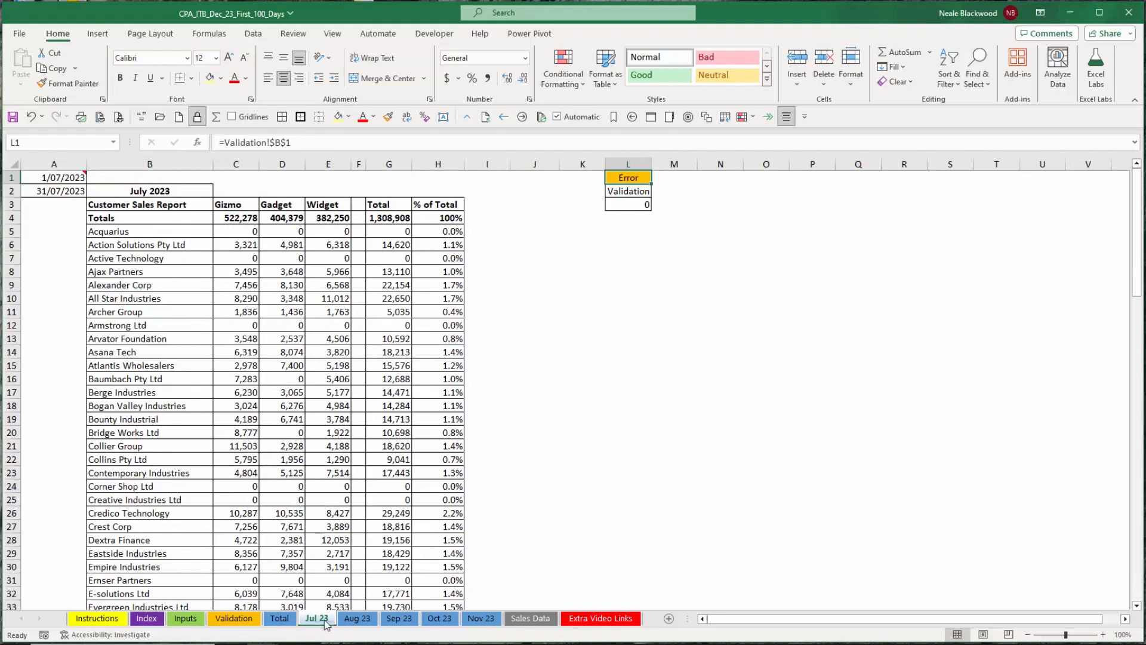
{"action": "left_click", "coordinate": [440, 618]}
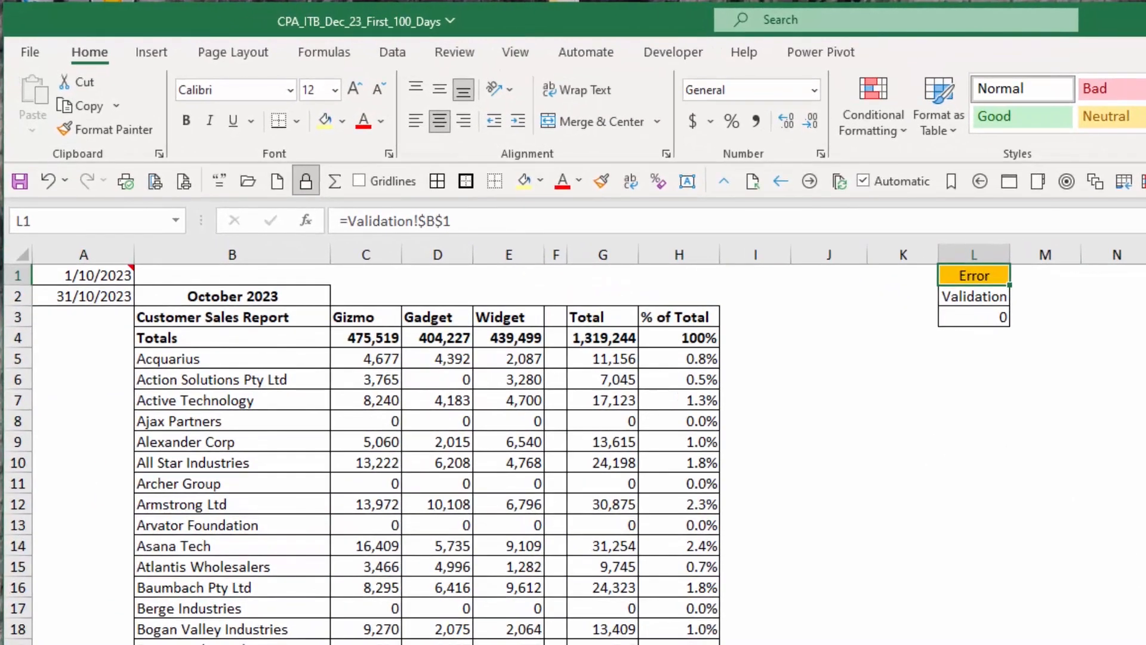
{"action": "key", "text": "ctrl+bracketleft"}
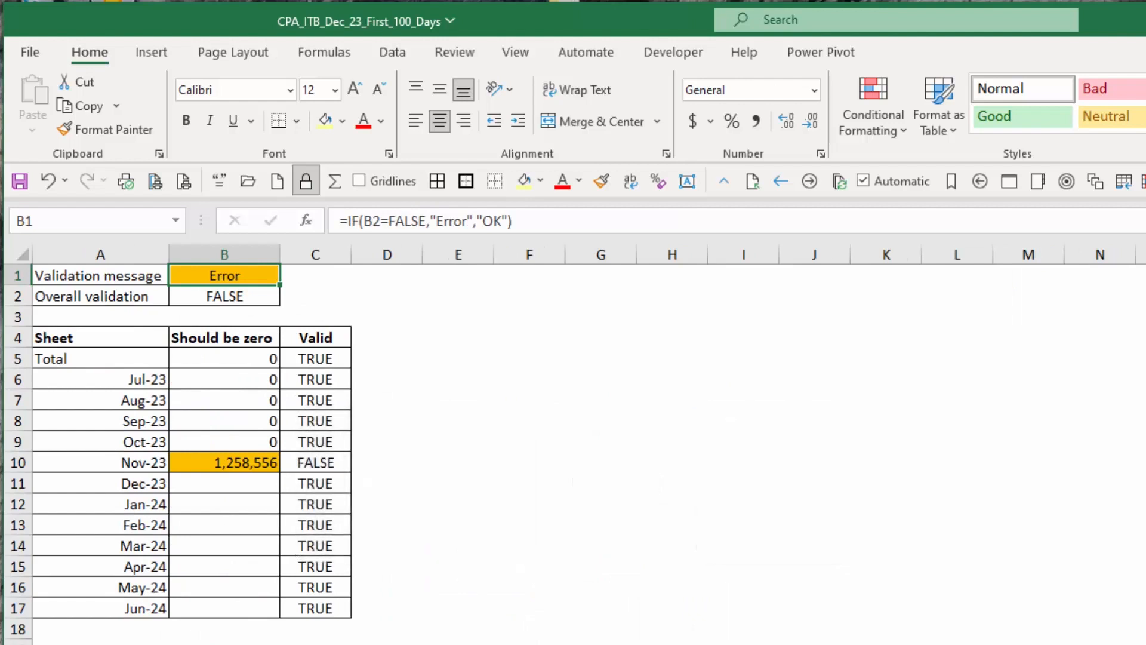
{"action": "key", "text": "F5"}
{"action": "key", "text": "Return"}
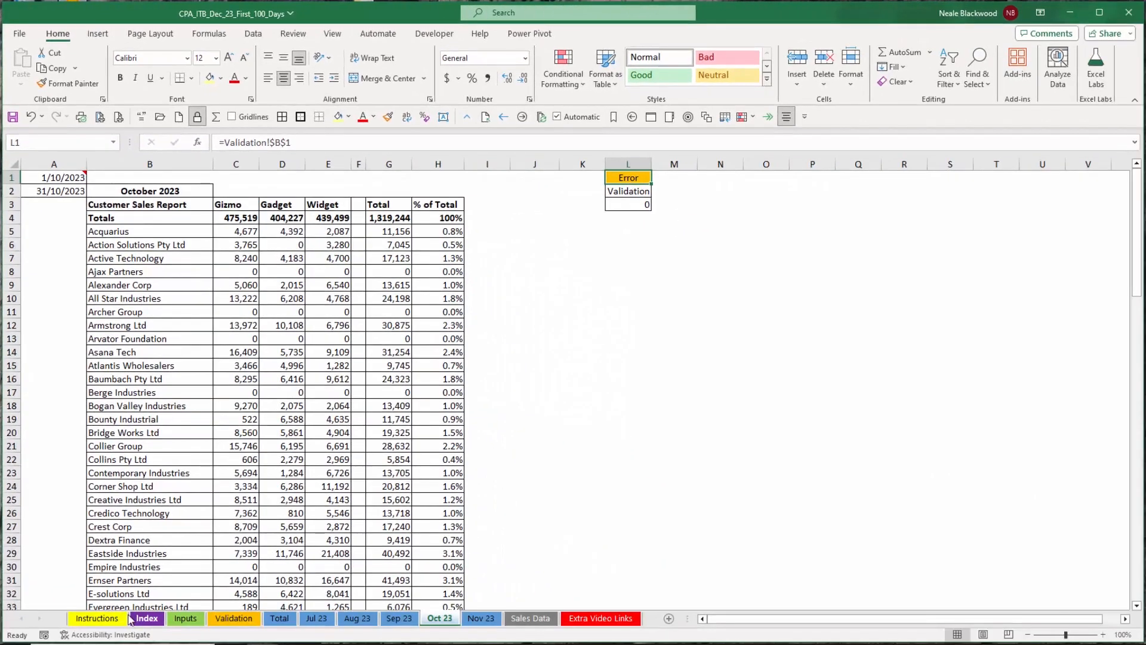
Extend the Statistics chart's data range on the Inputs sheet to include the Nov-23 column.
{"action": "left_click", "coordinate": [184, 619]}
{"action": "left_click", "coordinate": [300, 203]}
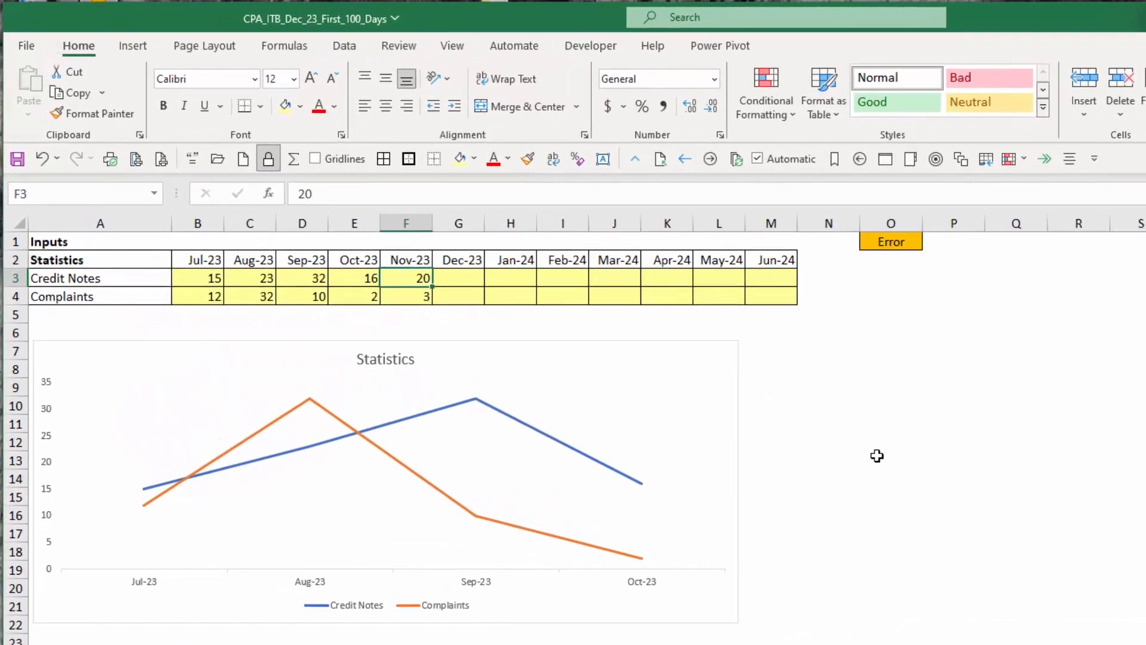
{"action": "left_click", "coordinate": [615, 345]}
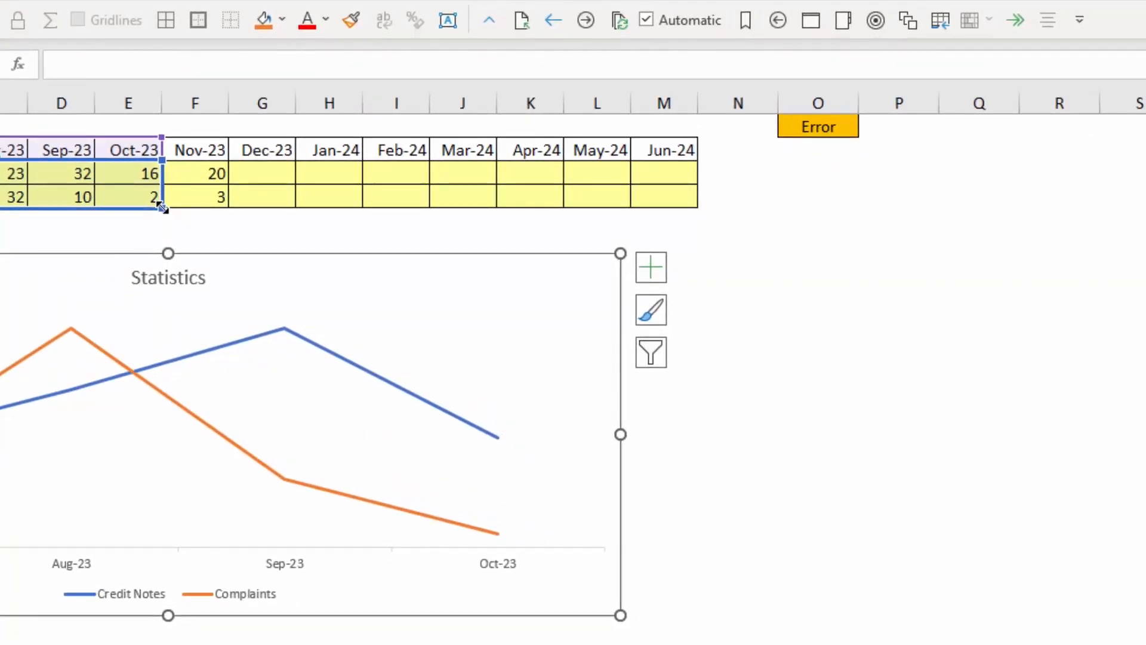
{"action": "left_click_drag", "start_coordinate": [163, 208], "coordinate": [216, 206]}
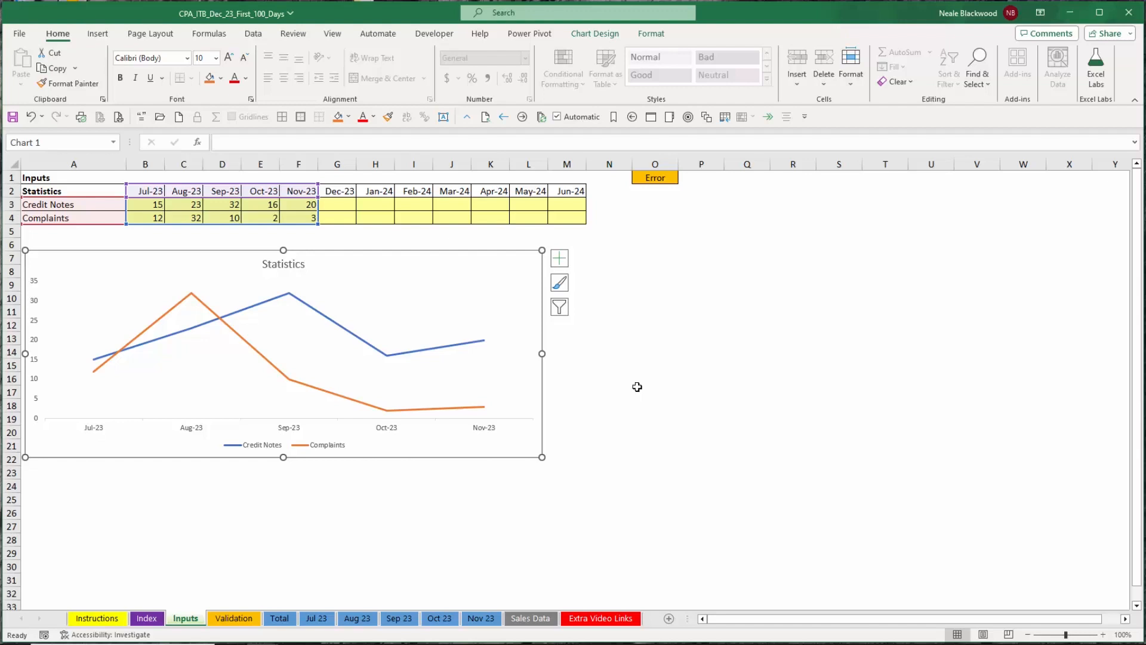
{"action": "left_click", "coordinate": [311, 561]}
{"action": "left_click", "coordinate": [147, 619]}
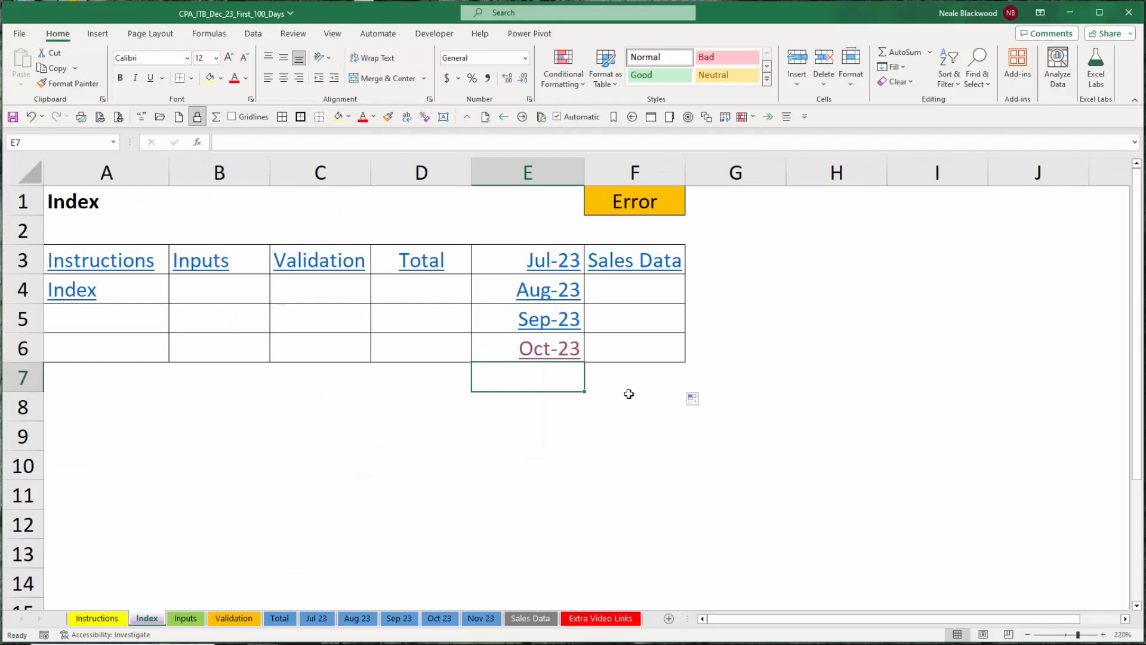
{"action": "left_click", "coordinate": [194, 621]}
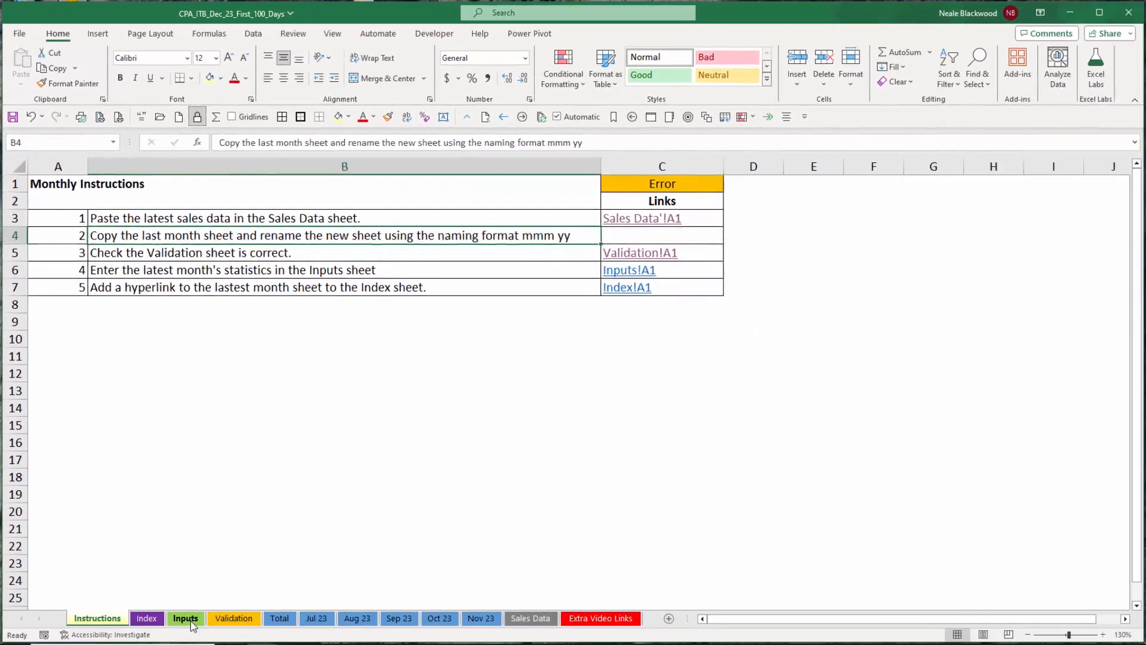
{"action": "left_click", "coordinate": [191, 619]}
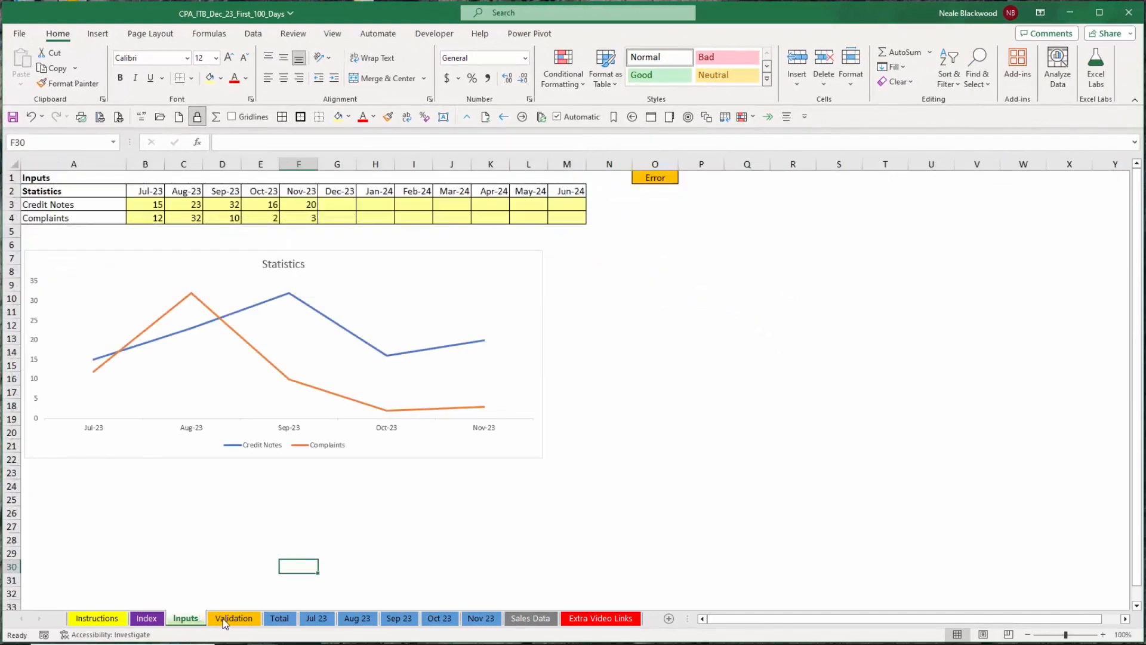
Insert a hyperlink in cell E7 of the Index sheet, displaying Nov-23 and linking to the 'Nov 23' sheet.
{"action": "left_click", "coordinate": [146, 618]}
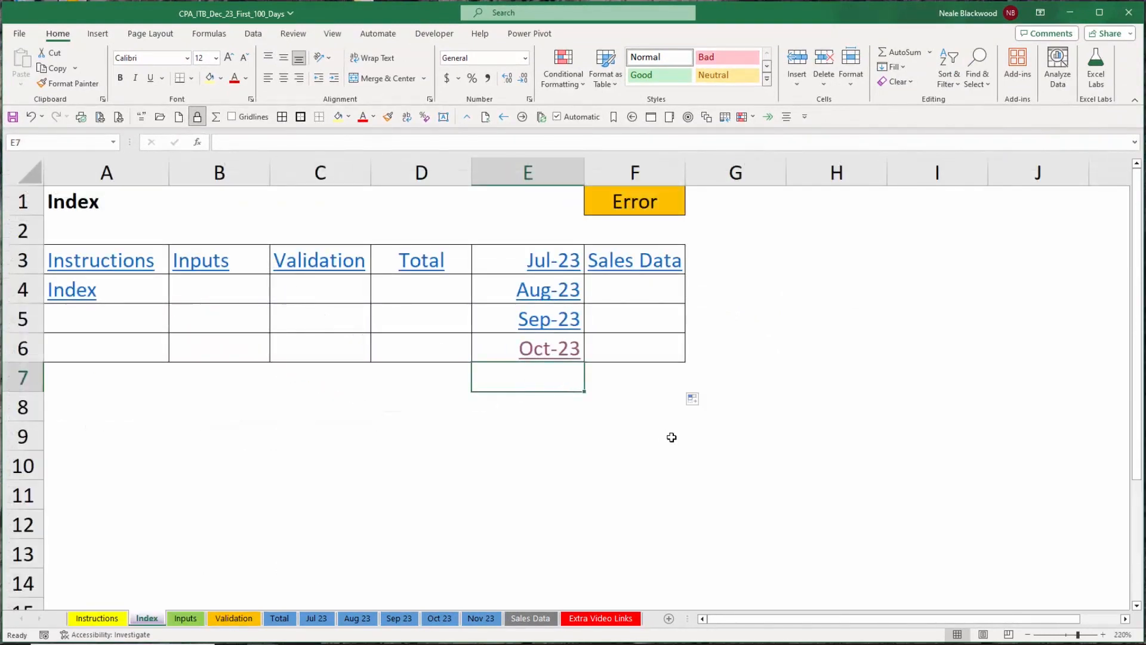
{"action": "key", "text": "ctrl+k"}
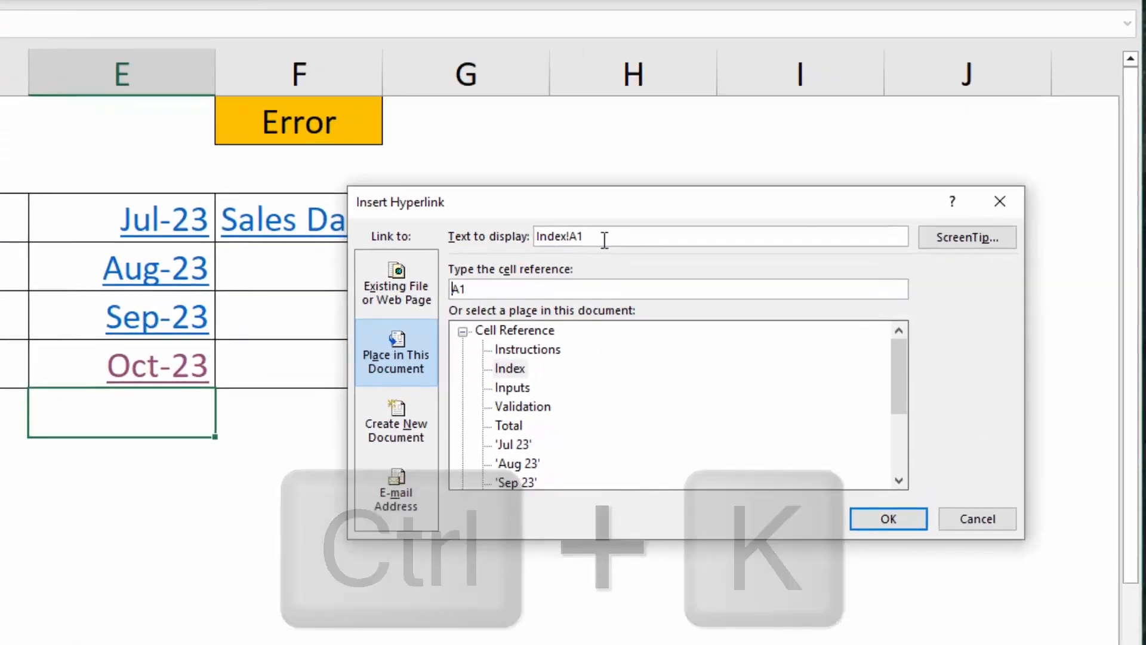
{"action": "left_click_drag", "start_coordinate": [723, 255], "coordinate": [656, 260]}
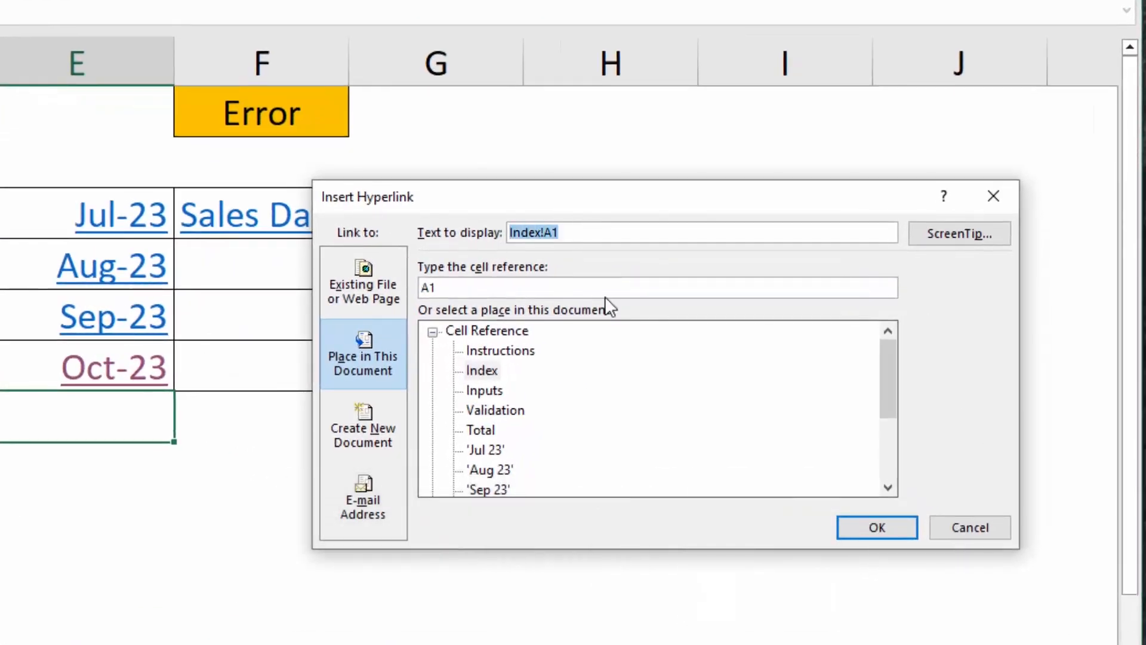
{"action": "type", "text": "No"}
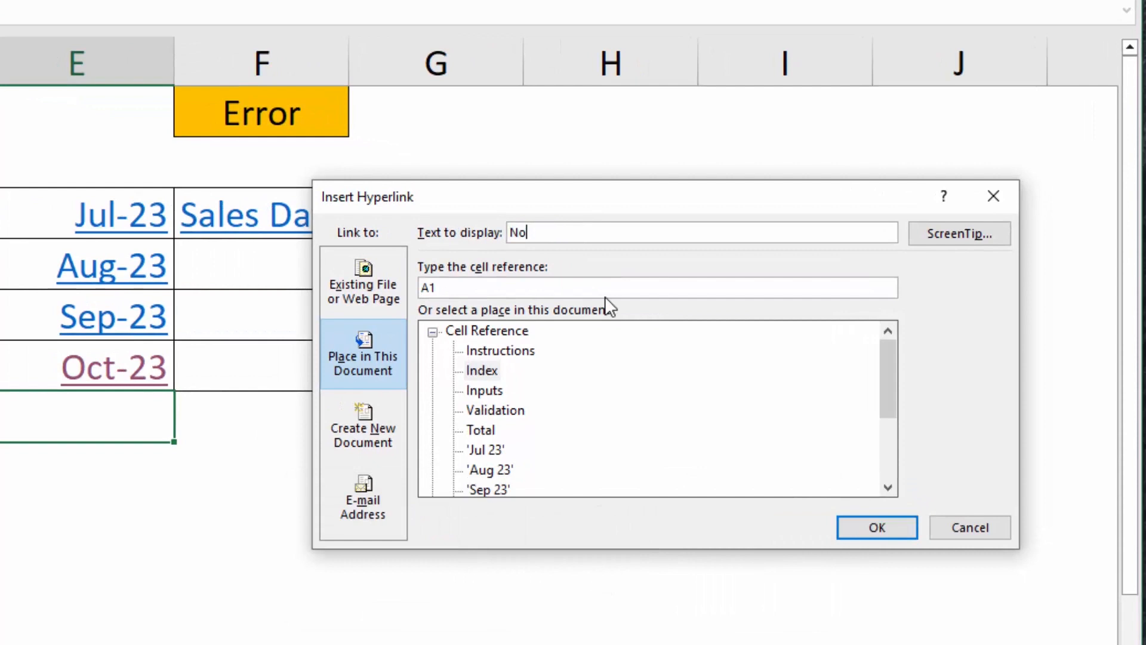
{"action": "type", "text": "v 23"}
{"action": "left_click", "coordinate": [533, 232]}
{"action": "key", "text": "Delete"}
{"action": "type", "text": "-"}
{"action": "left_click", "coordinate": [892, 452]}
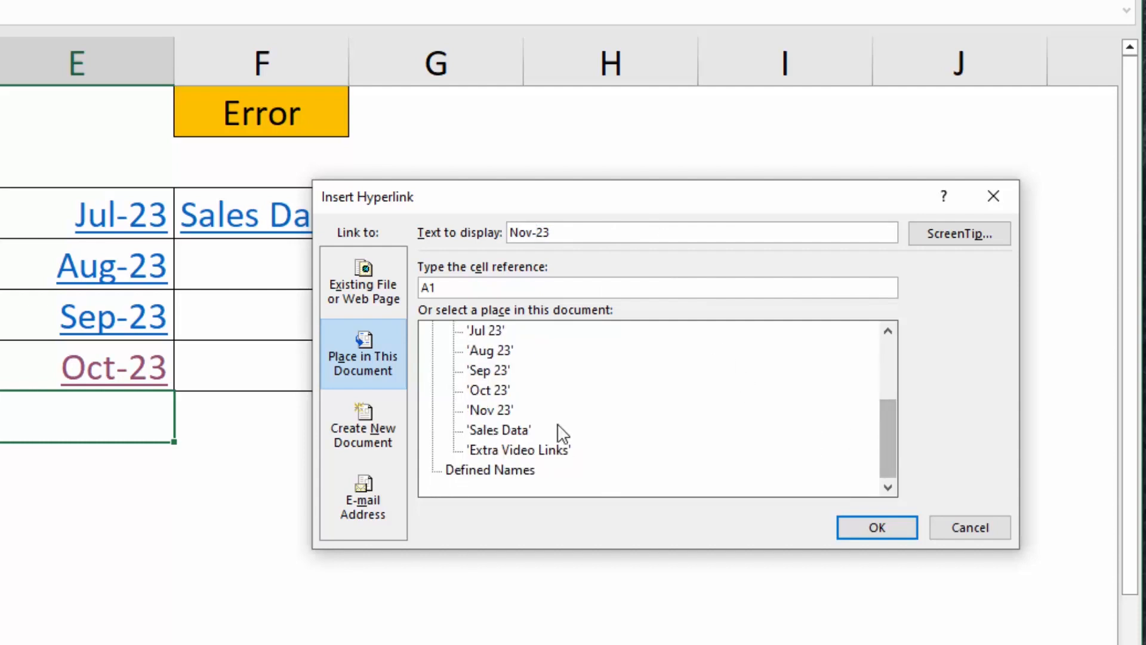
{"action": "left_click", "coordinate": [535, 409]}
{"action": "left_click", "coordinate": [881, 528]}
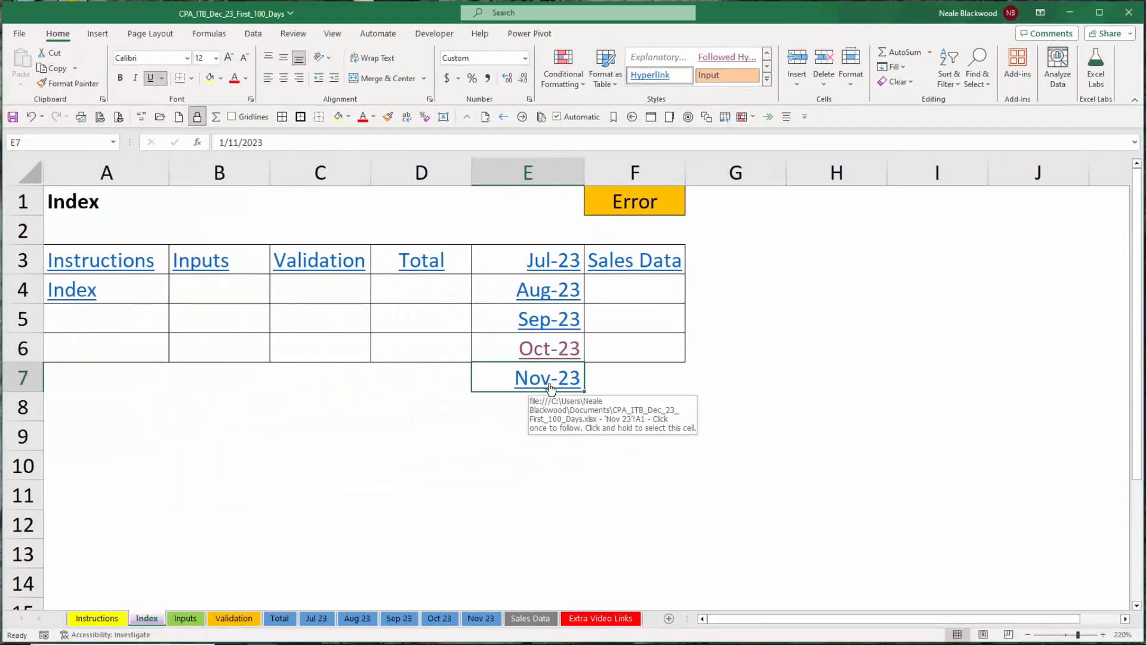
Follow the new Nov-23 hyperlink, then use Go To to jump back to the Index sheet.
{"action": "left_click", "coordinate": [550, 387]}
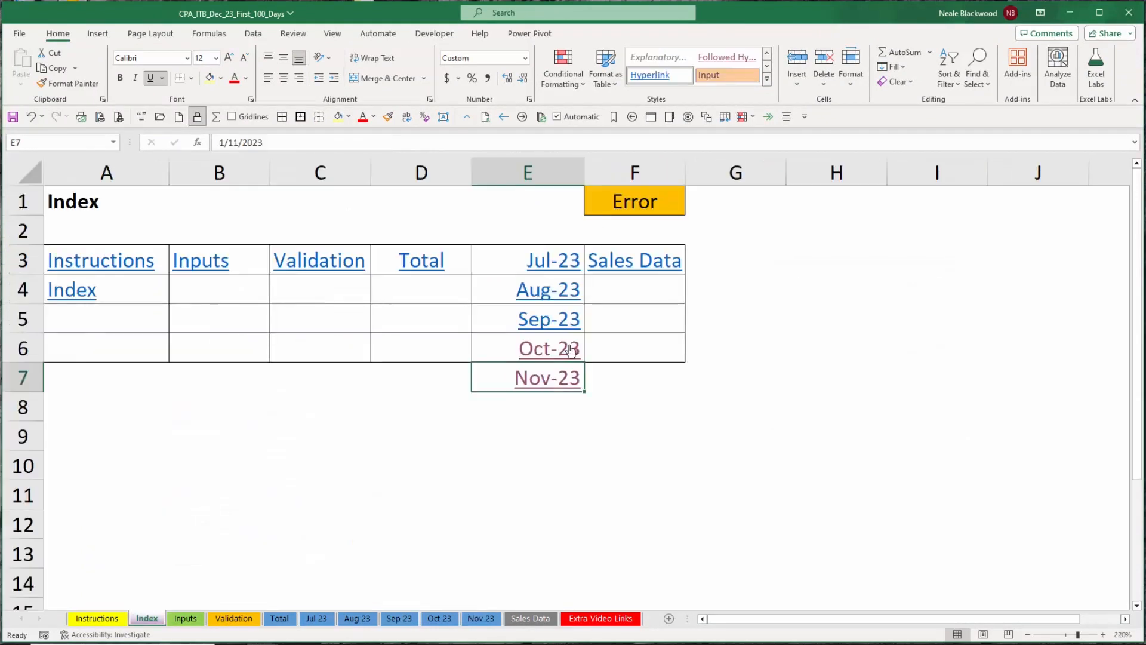
{"action": "left_click", "coordinate": [571, 350]}
{"action": "key", "text": "F5"}
{"action": "key", "text": "Return"}
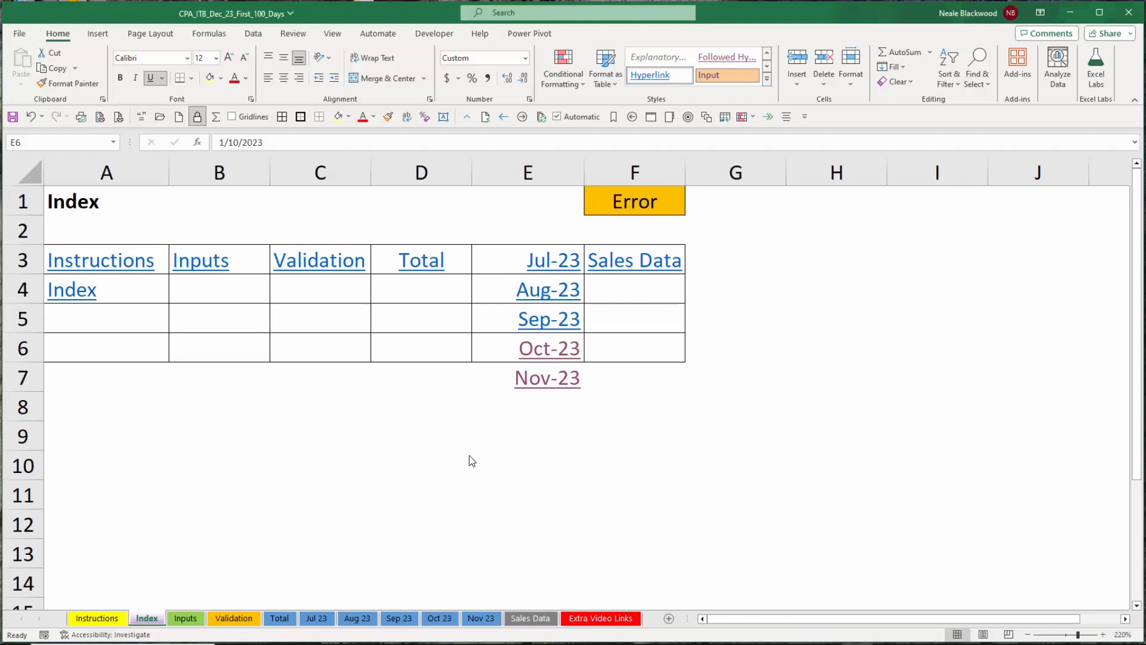
Add a note reading 'adds up the total sales' to the Totals cell G4 on the Jul 23 sheet.
{"action": "left_click", "coordinate": [97, 618]}
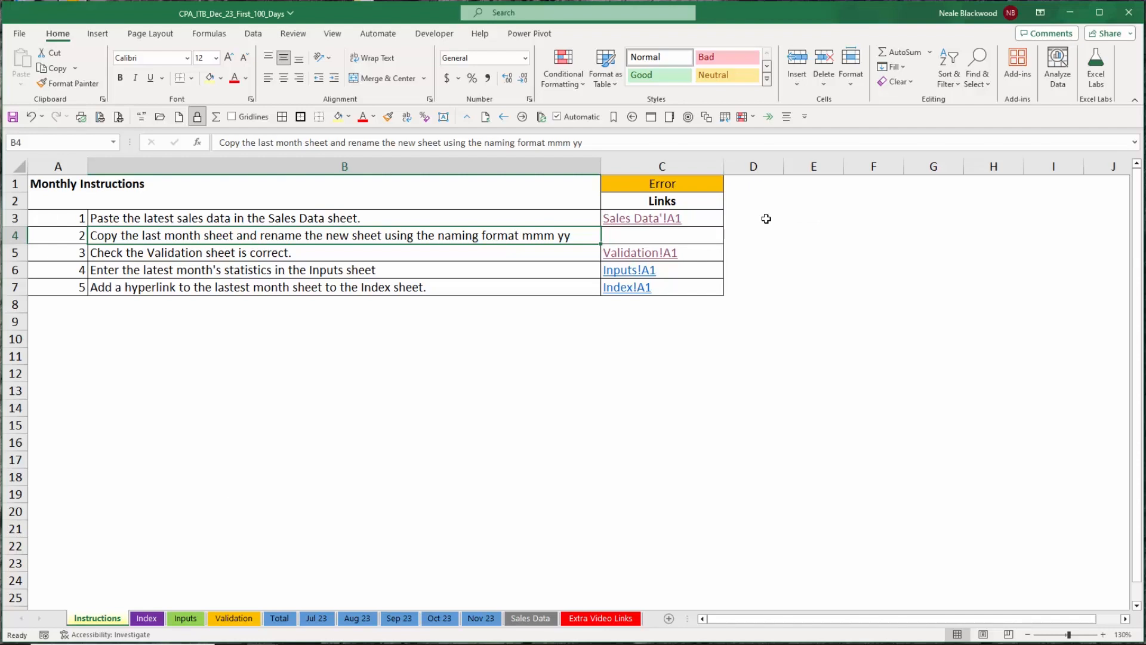
{"action": "left_click", "coordinate": [316, 618]}
{"action": "mouse_move", "coordinate": [76, 177]}
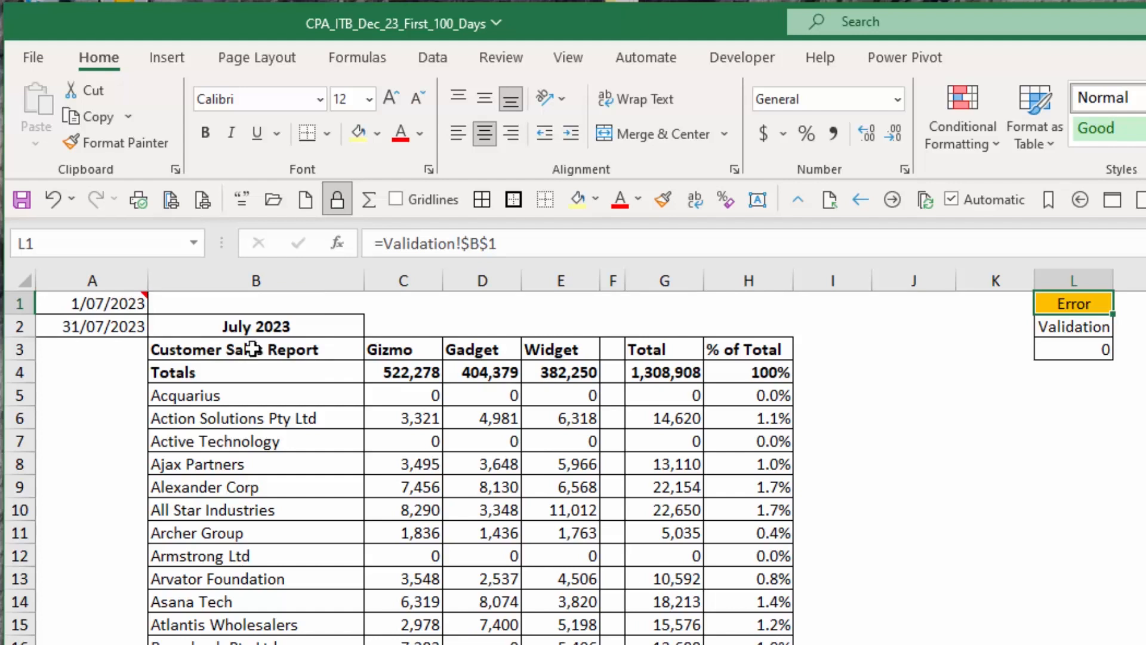
{"action": "right_click", "coordinate": [677, 371]}
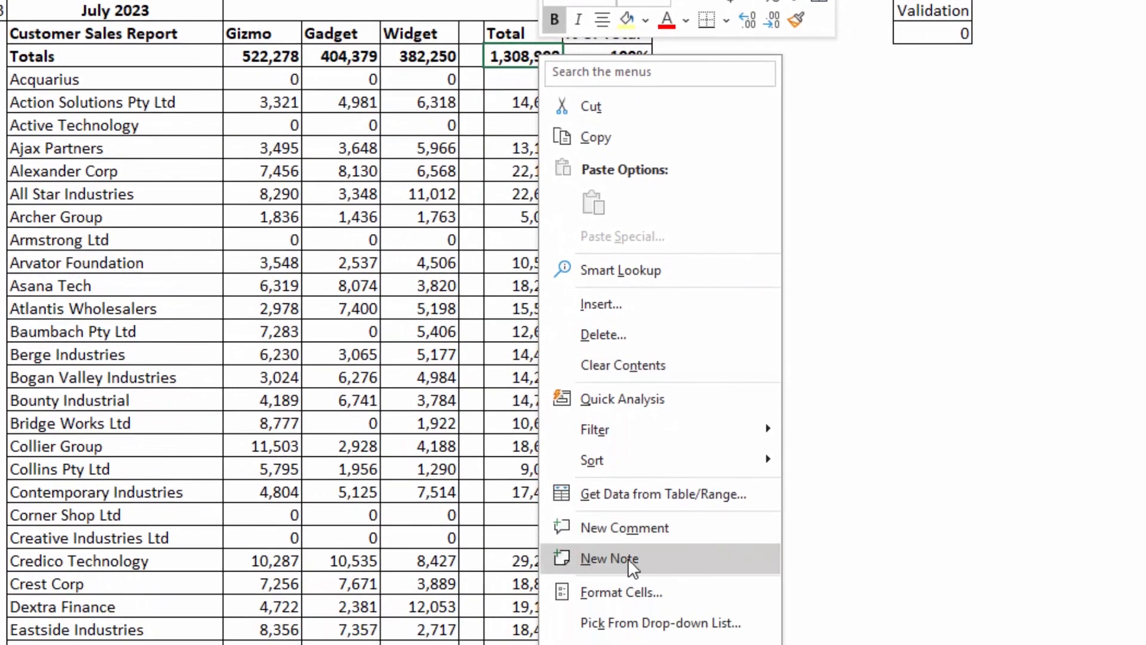
{"action": "left_click", "coordinate": [631, 557]}
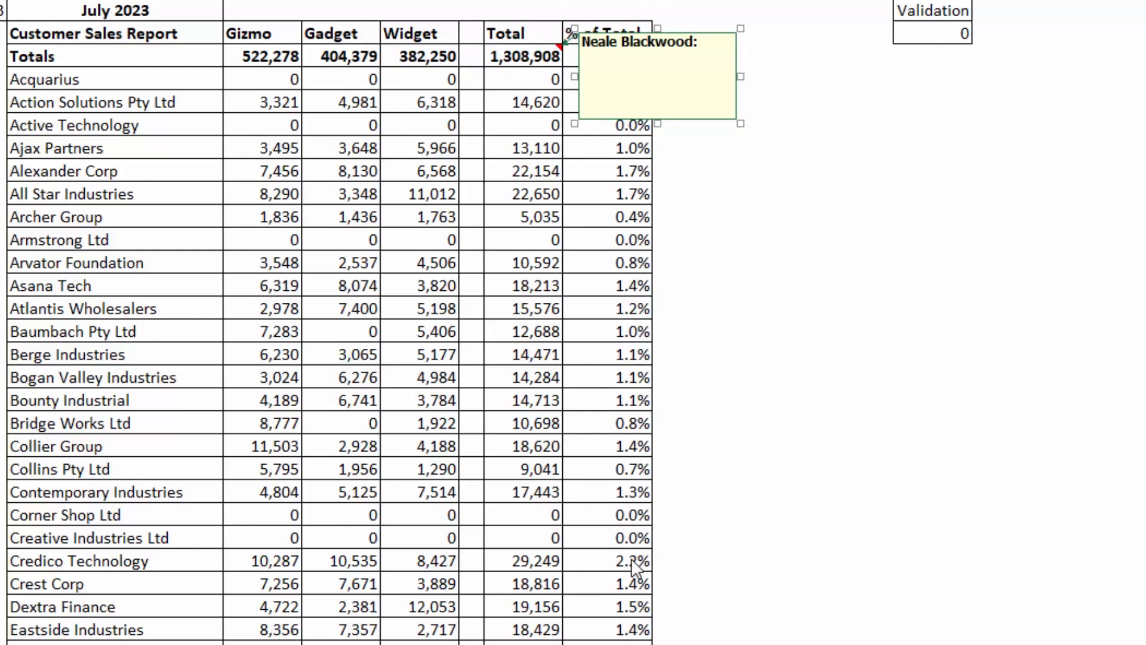
{"action": "type", "text": "adds up the total sales"}
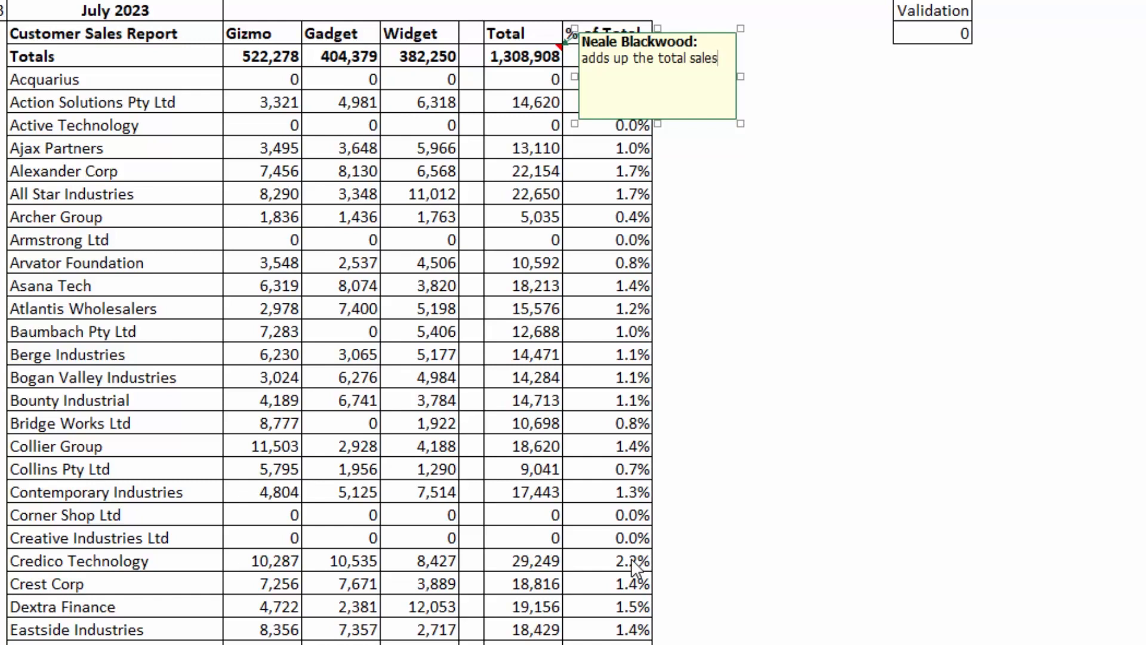
{"action": "key", "text": "Return"}
{"action": "left_click", "coordinate": [836, 471]}
Start a new threaded comment on the % of Total cell H4 of the Jul 23 sheet.
{"action": "mouse_move", "coordinate": [509, 49]}
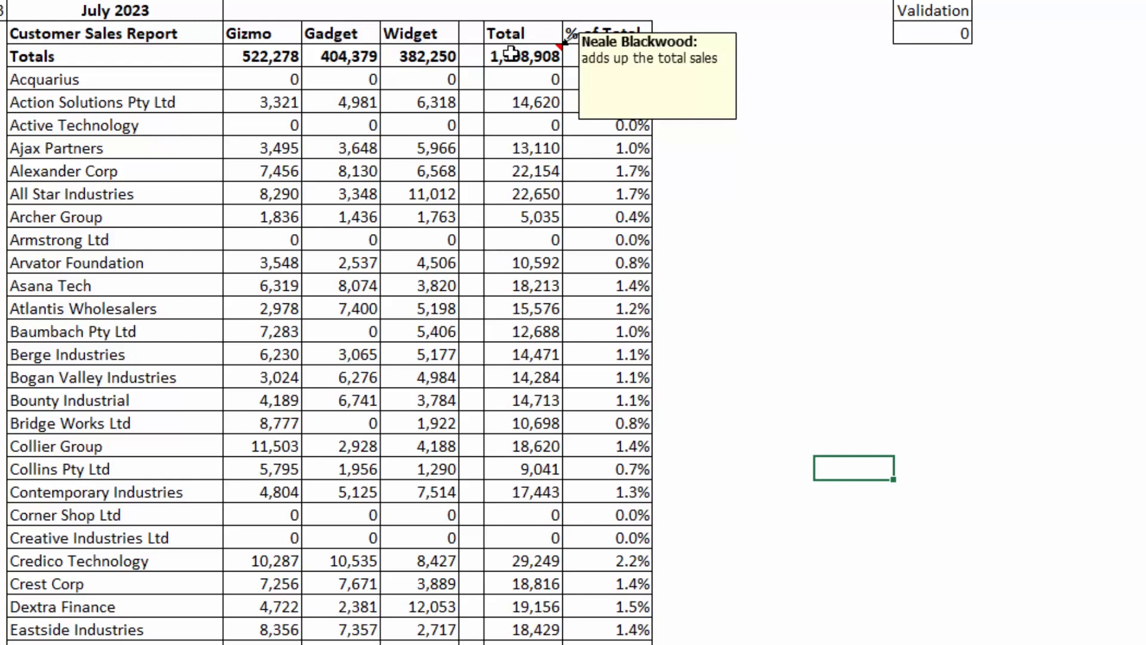
{"action": "left_click", "coordinate": [807, 61]}
{"action": "key", "text": "ctrl+Left"}
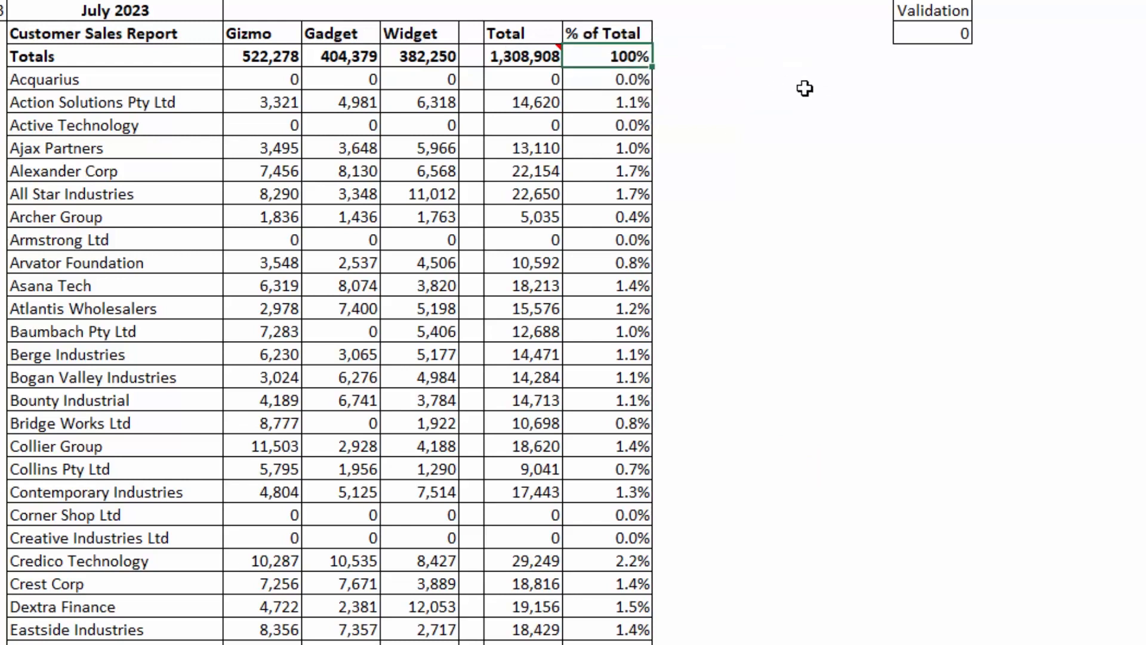
{"action": "right_click", "coordinate": [613, 57]}
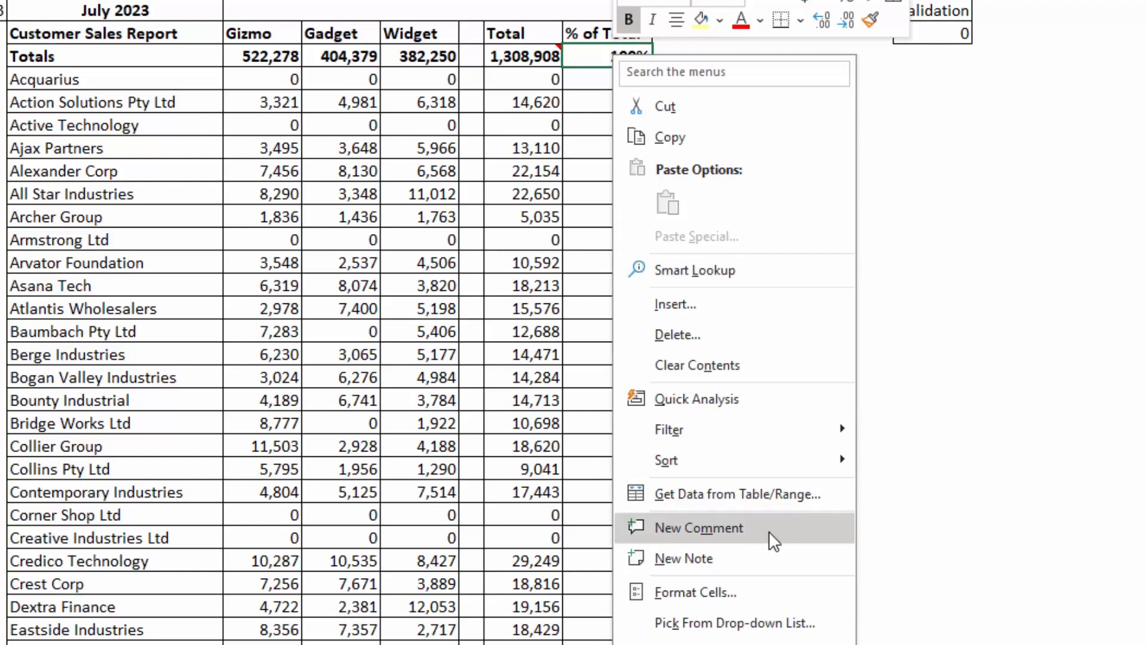
{"action": "key", "text": "Escape"}
{"action": "key", "text": "ctrl+shift+F2"}
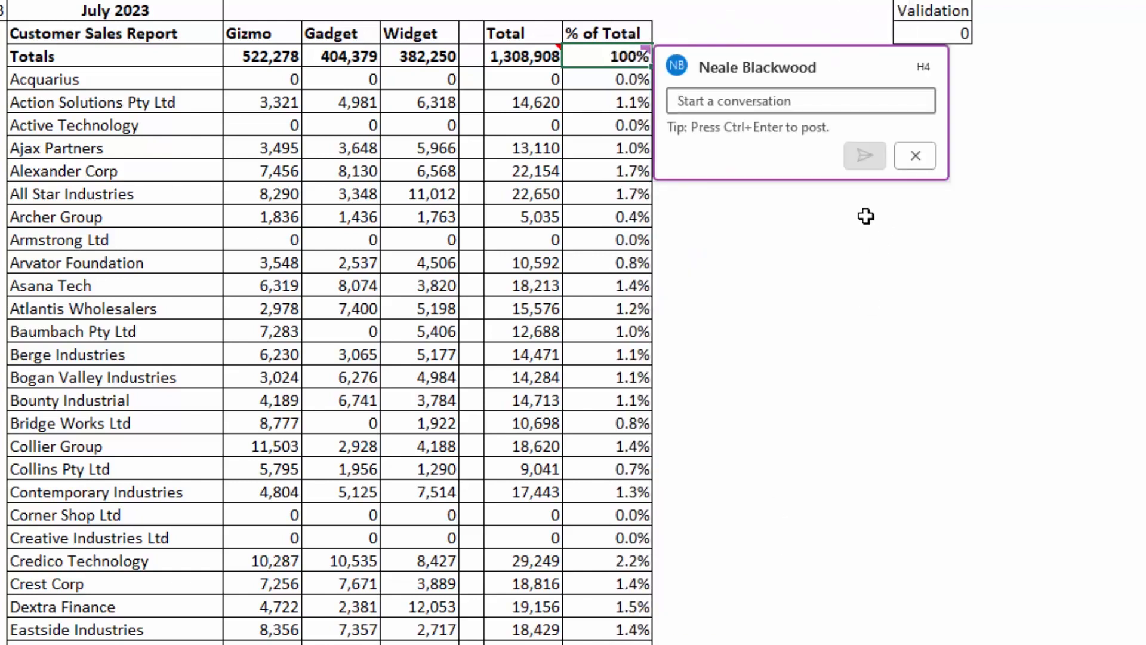